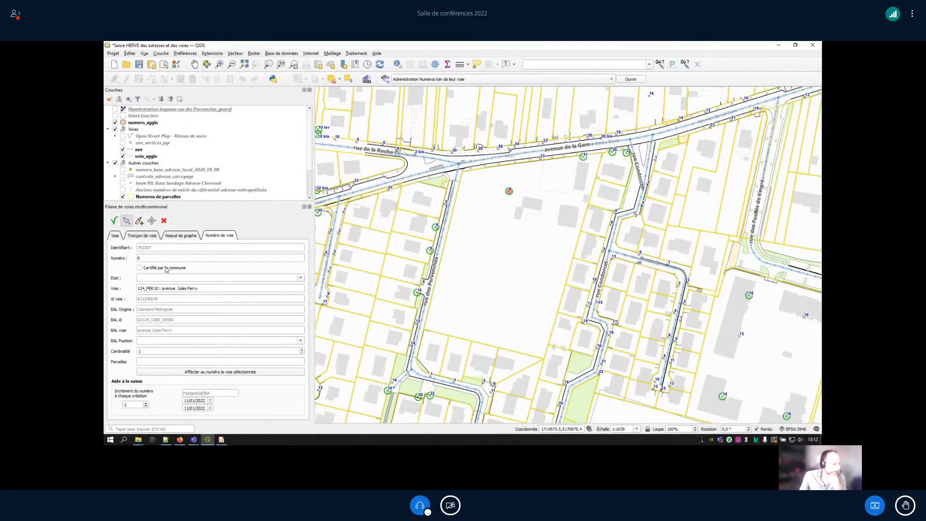
- Inspect the street records of avenue de la Gare, rue de la Roche, rue Condorcet and rue des Pervenches
click(117, 238)
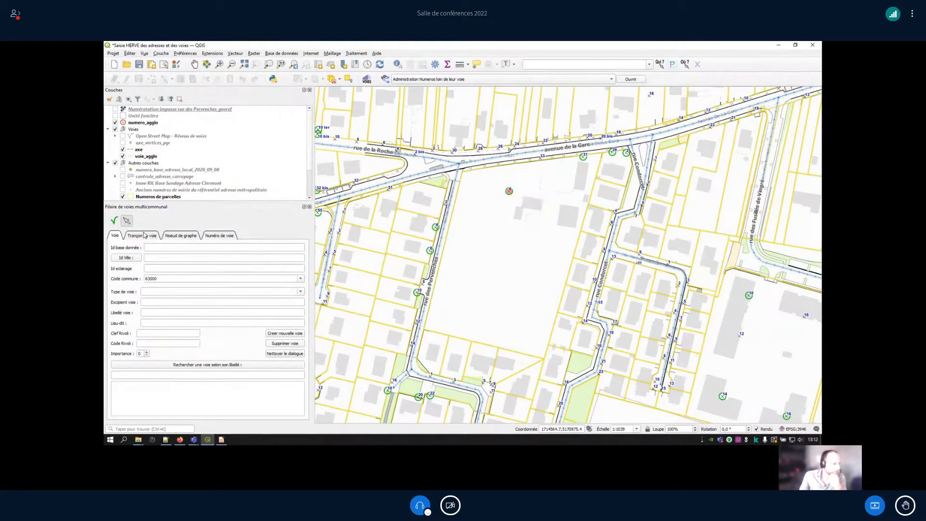
click(447, 211)
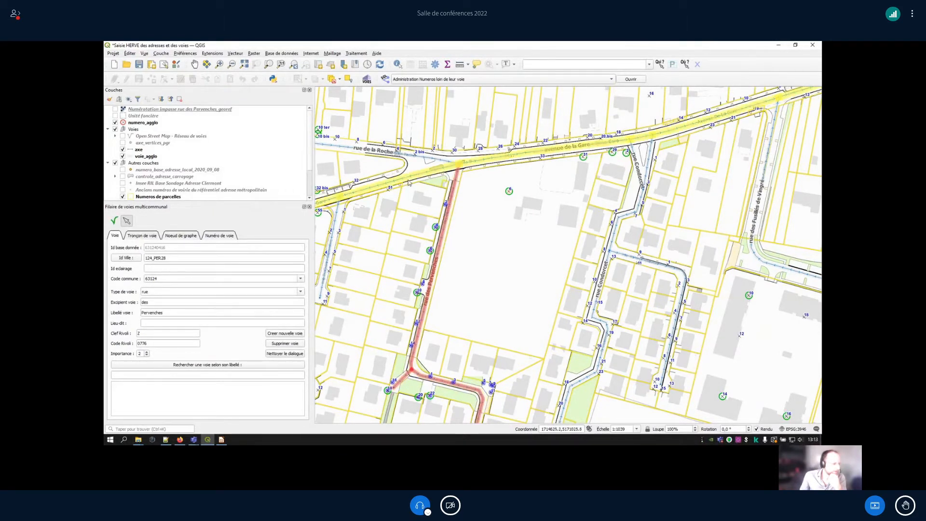
click(443, 165)
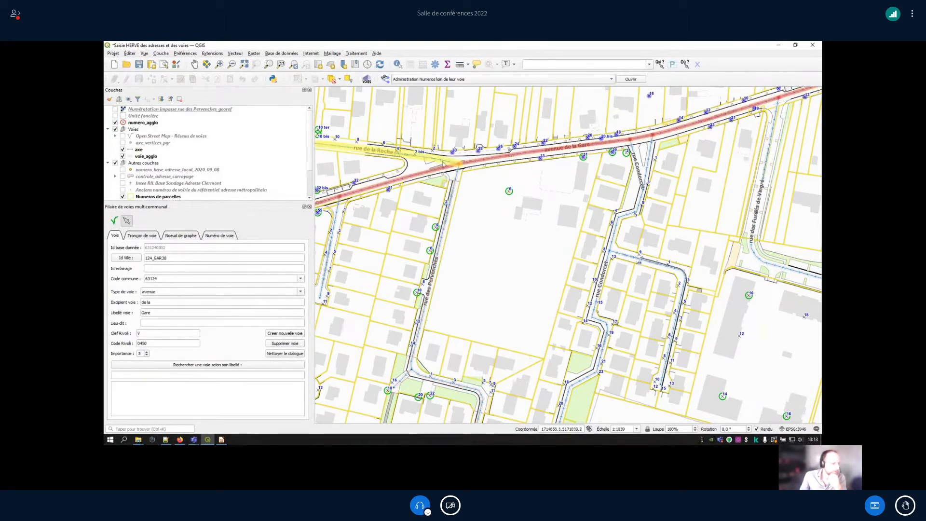
click(443, 165)
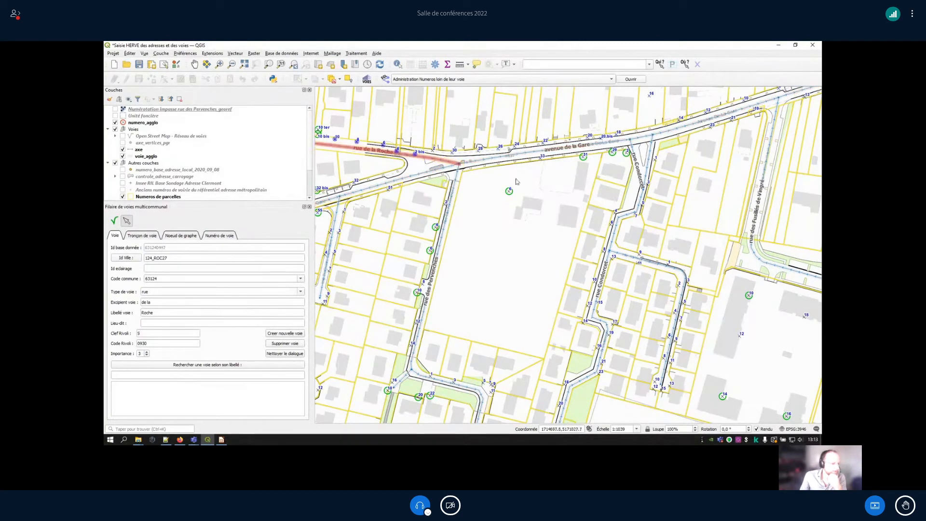
click(617, 221)
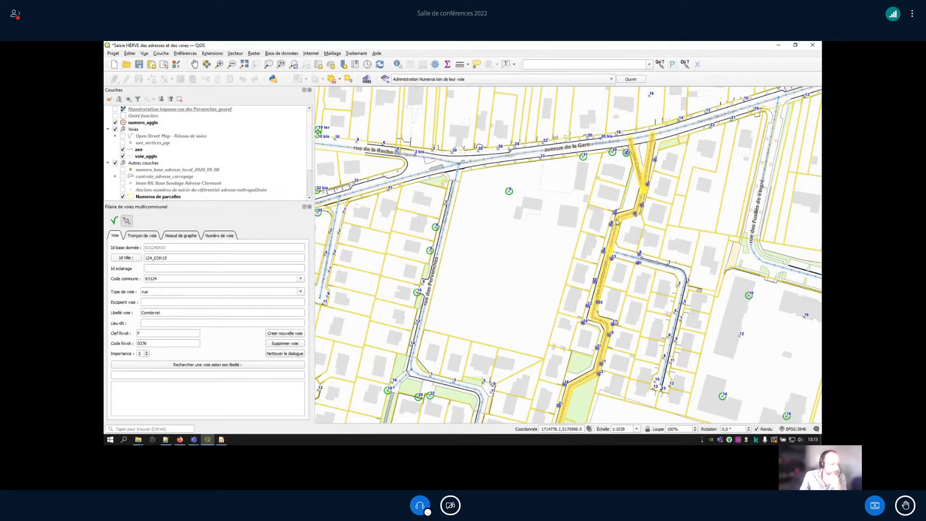
click(457, 389)
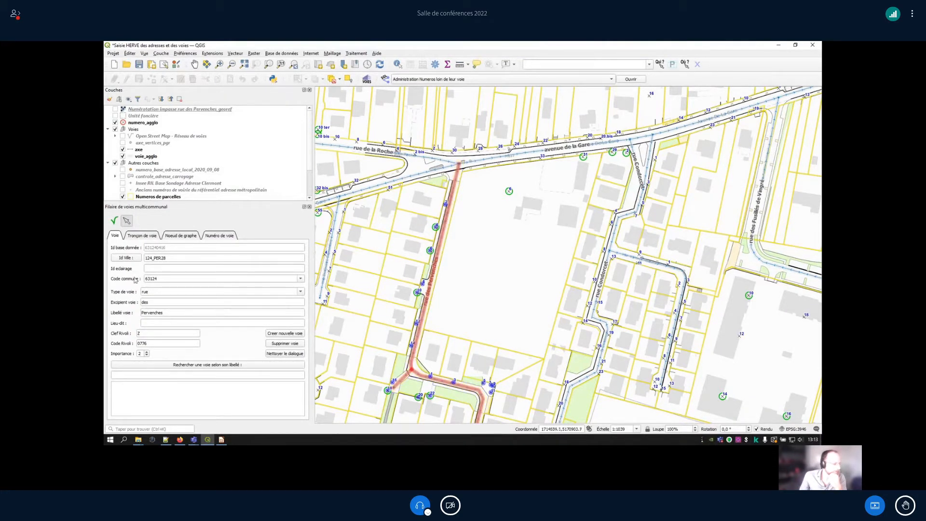
click(145, 240)
- Select the straight rue des Pervenches segment and drag its junction node onto avenue de la Gare
click(430, 230)
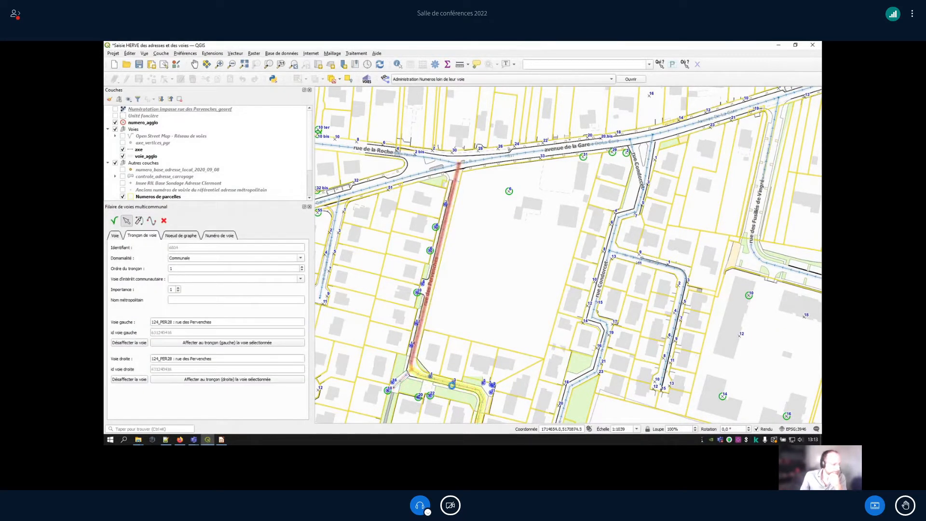
click(408, 370)
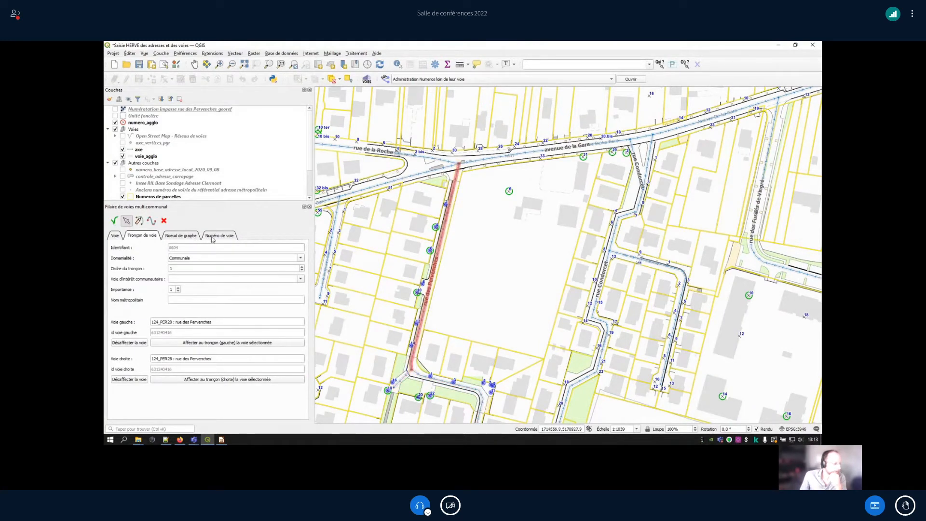
click(190, 237)
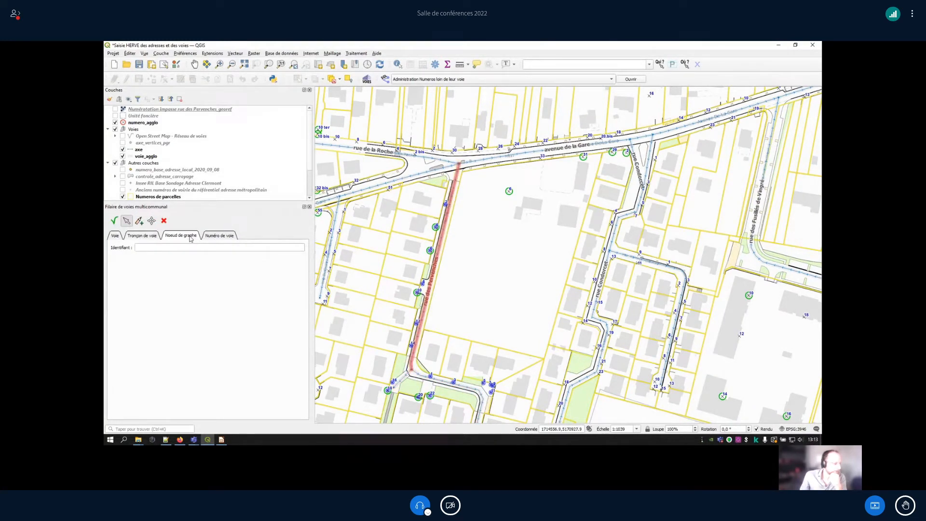
click(153, 222)
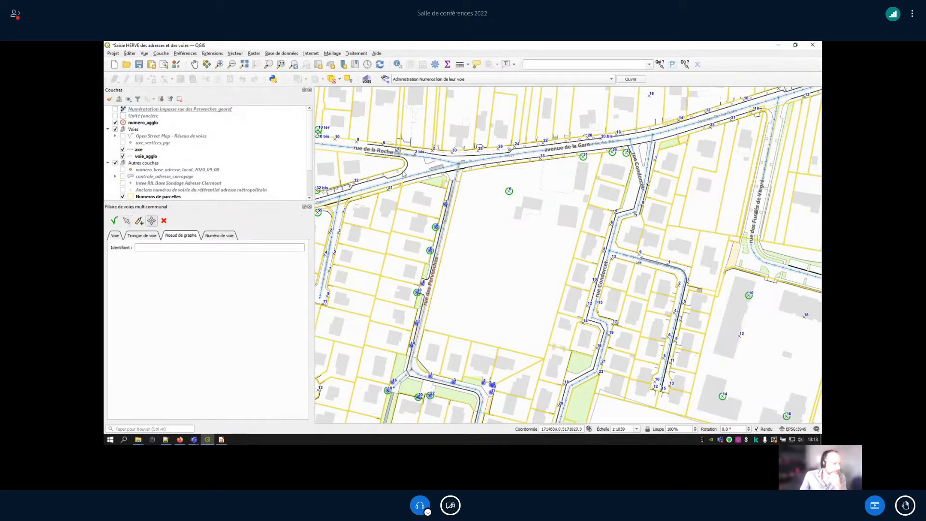
drag(458, 164, 503, 191)
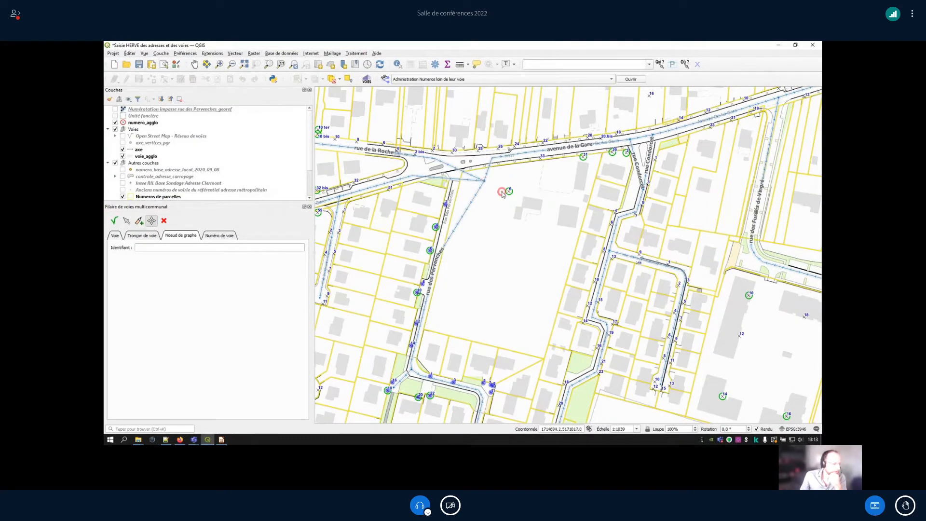
drag(454, 163, 454, 168)
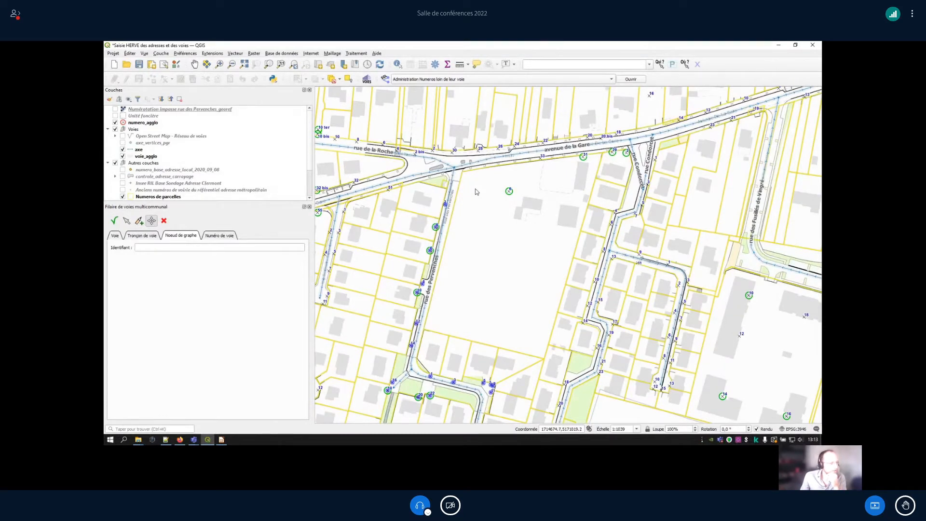
drag(454, 168, 456, 167)
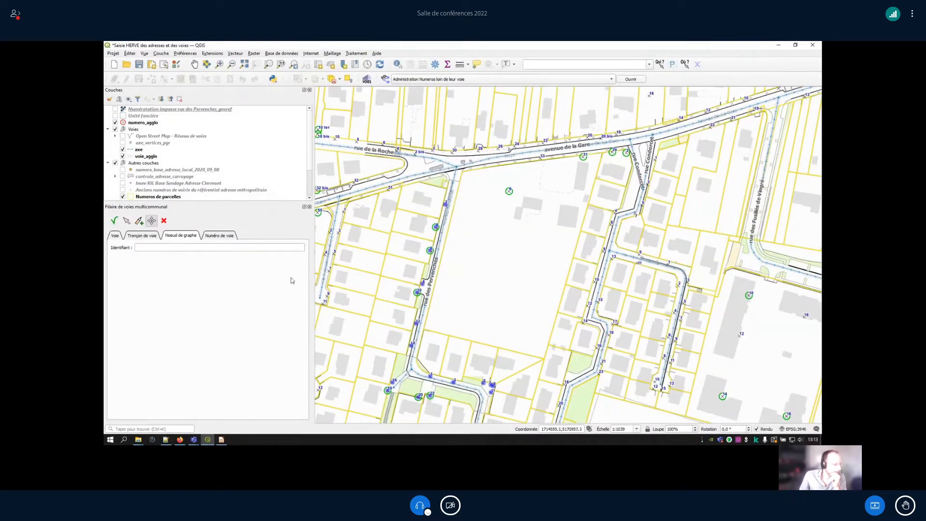
- Inspect address points 2 and 6, then show the 'Numérotation impasse rue des Pervenches georef' layer
click(221, 239)
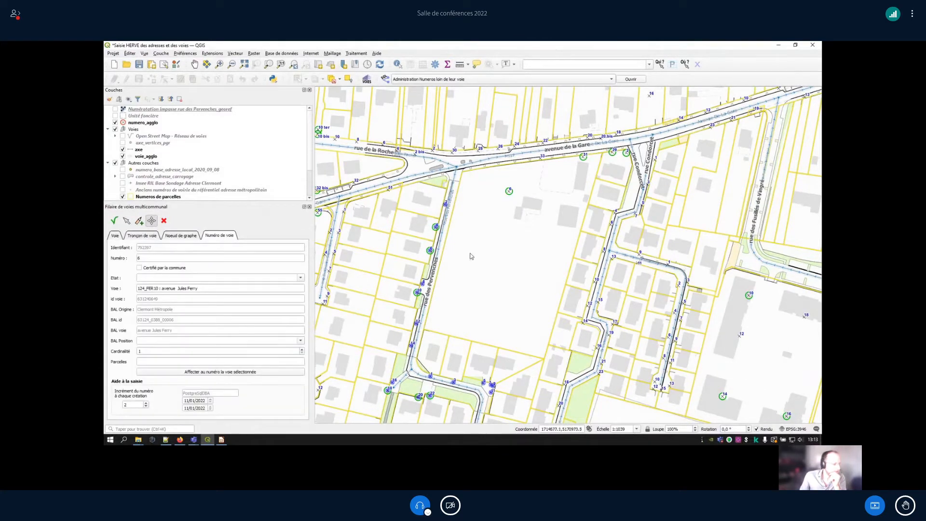
click(127, 221)
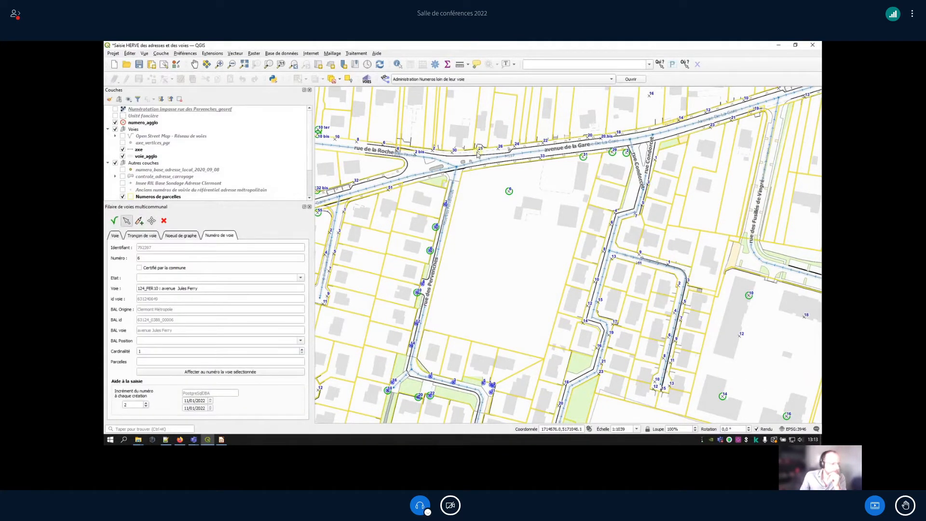
click(445, 203)
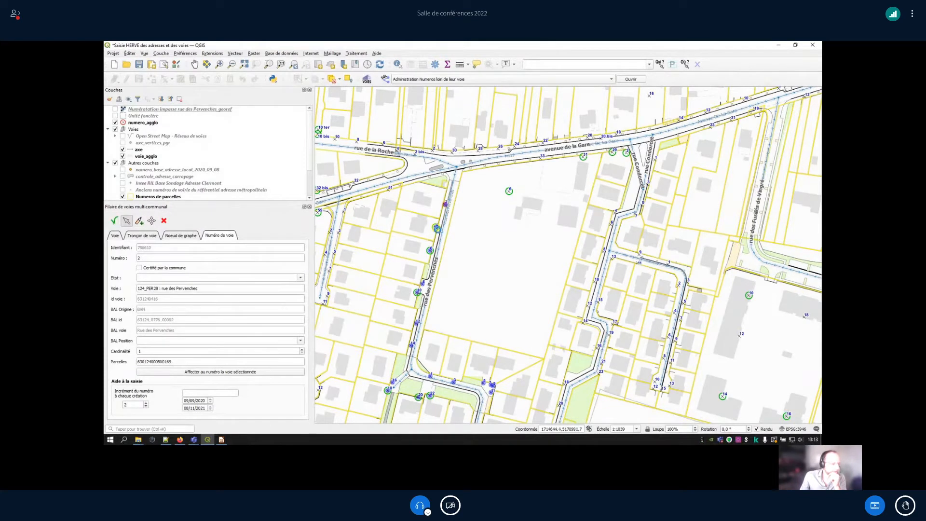
click(430, 250)
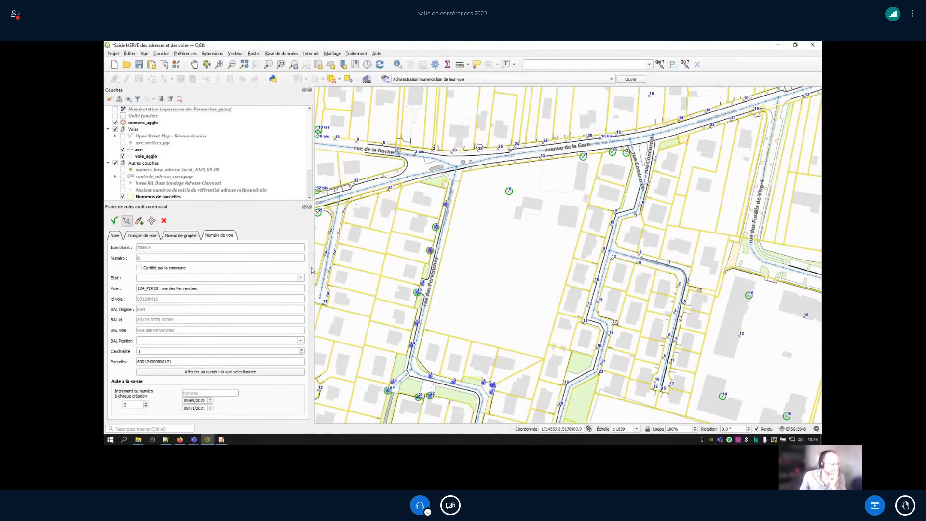
click(115, 237)
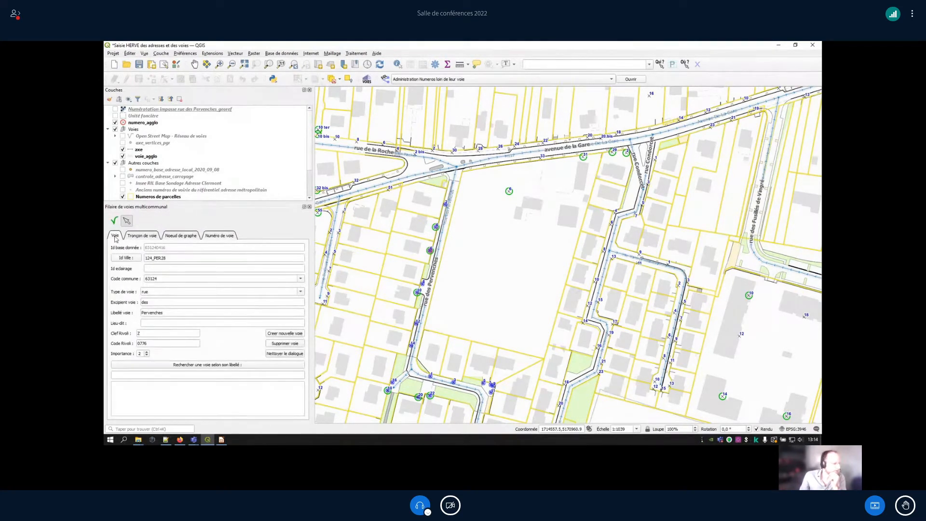
click(115, 110)
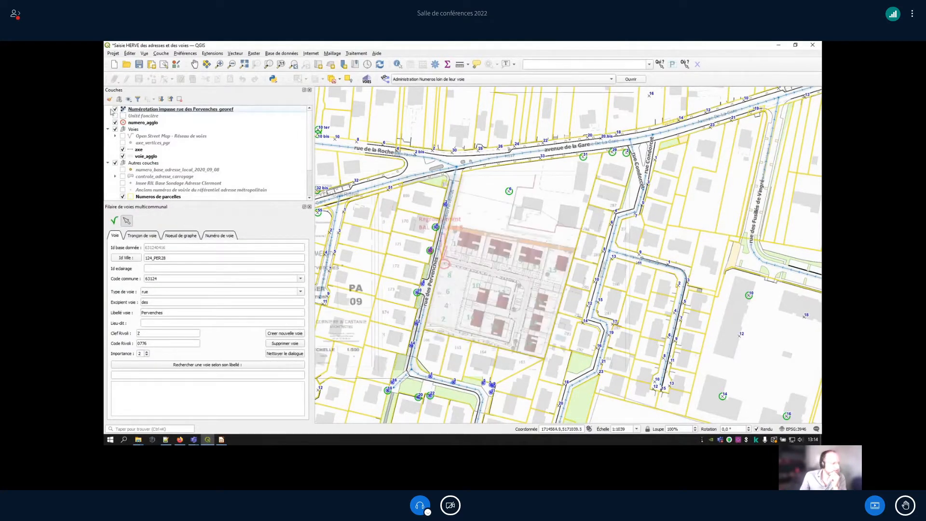
click(115, 109)
click(115, 109)
click(115, 109)
click(115, 110)
scroll(515, 298, up, 1)
scroll(515, 297, down, 1)
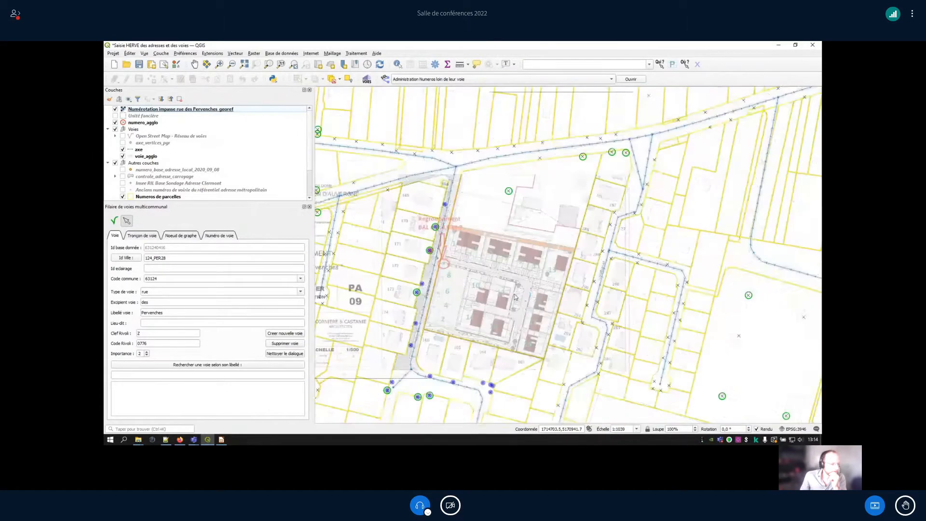
drag(521, 297, 518, 278)
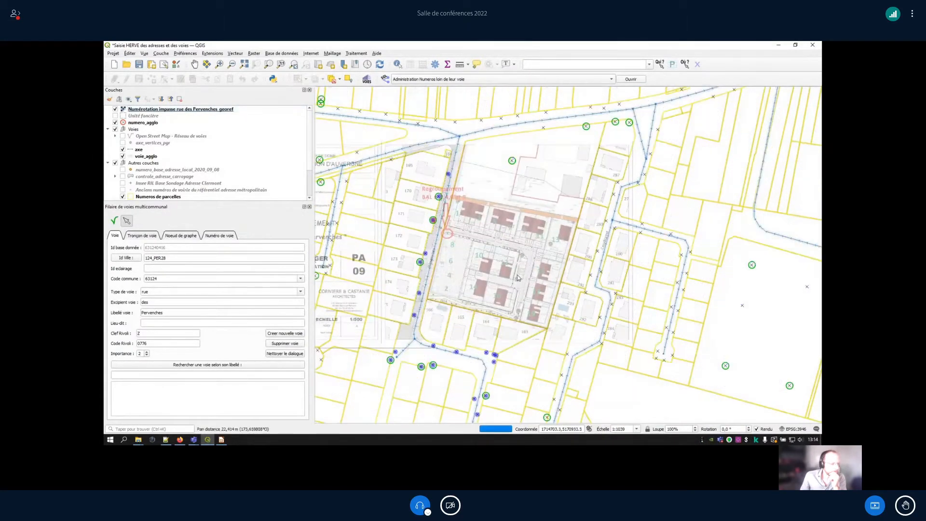
scroll(519, 279, up, 1)
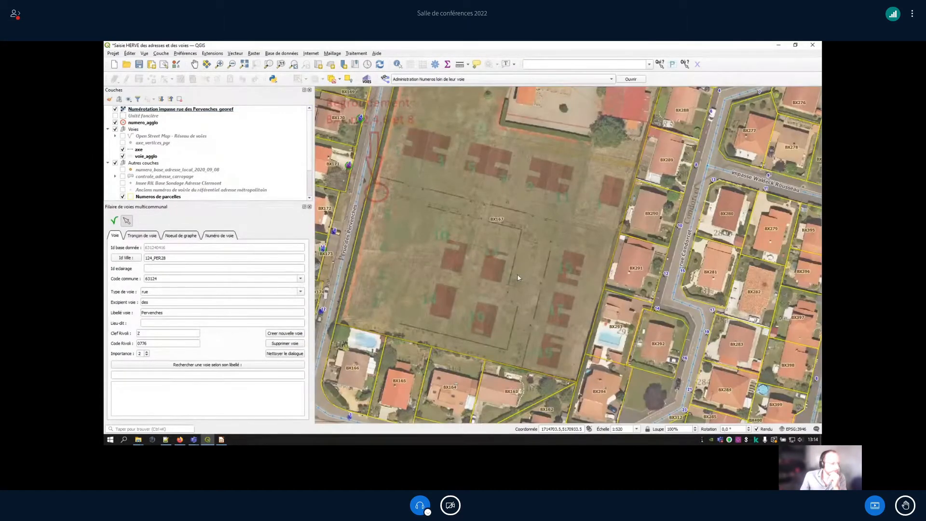
scroll(159, 191, down, 2)
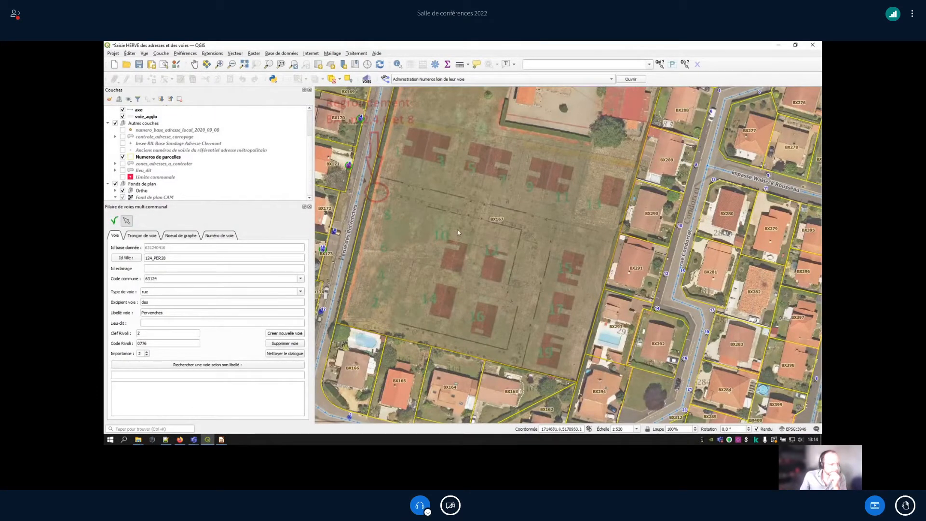
scroll(458, 229, down, 1)
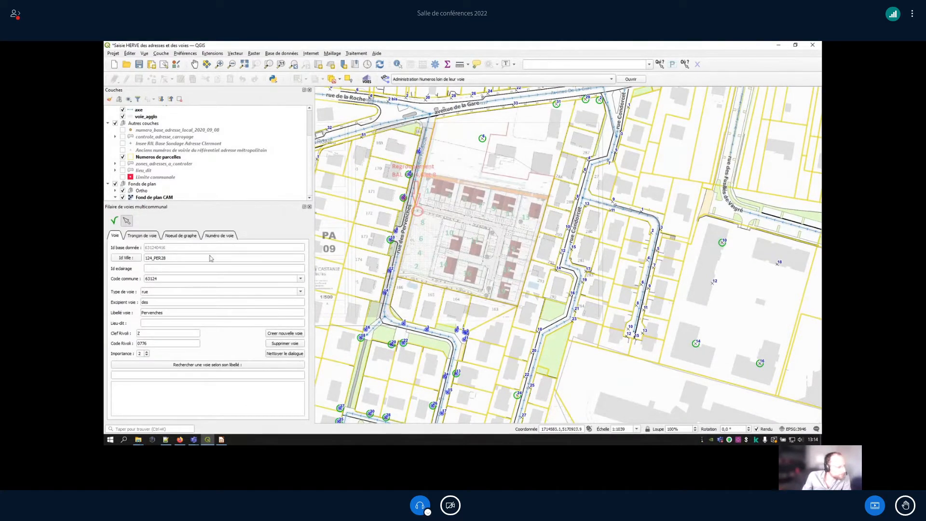
- Select the rue des Pervenches segment and place new graph node 13258 on the road
click(127, 222)
click(407, 215)
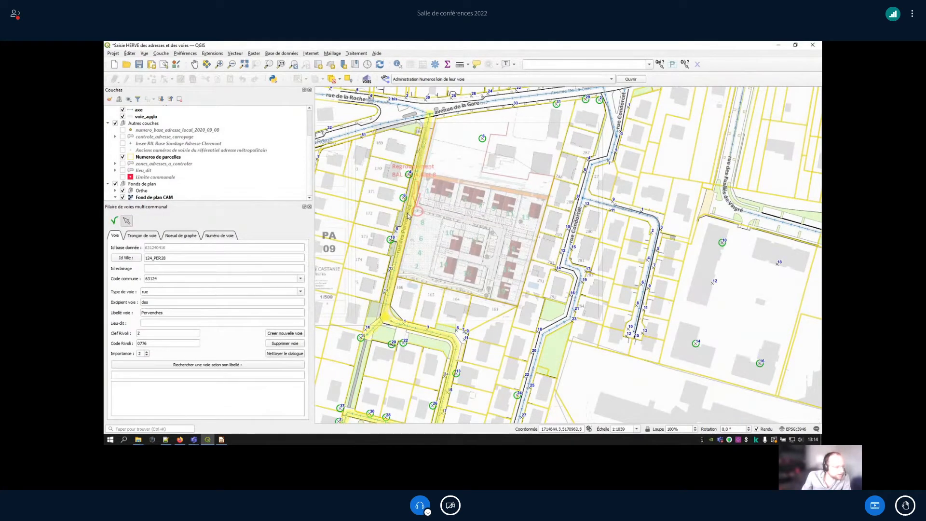
click(408, 215)
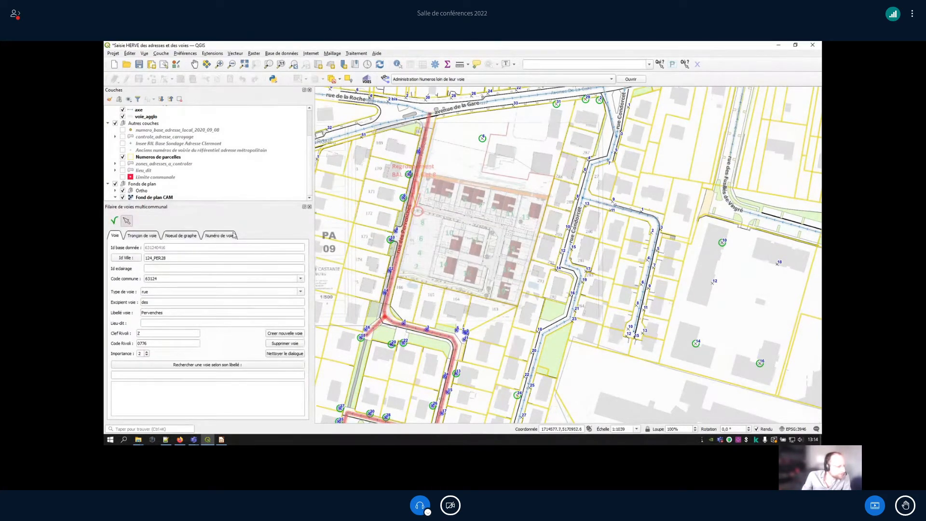
click(144, 236)
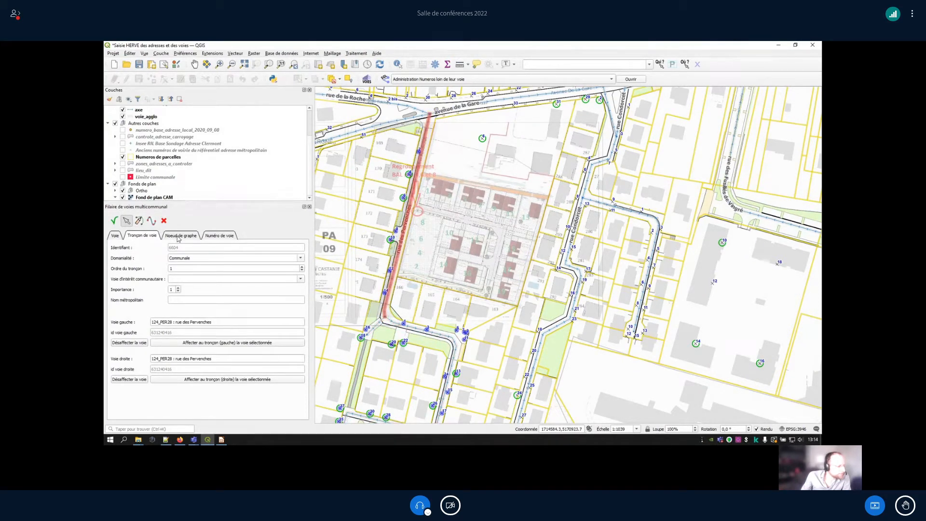
click(179, 236)
click(138, 221)
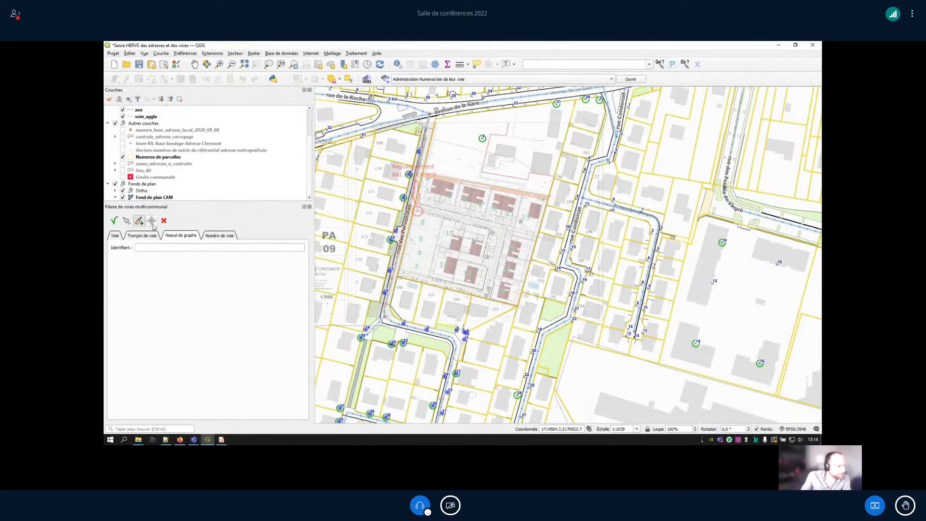
click(409, 206)
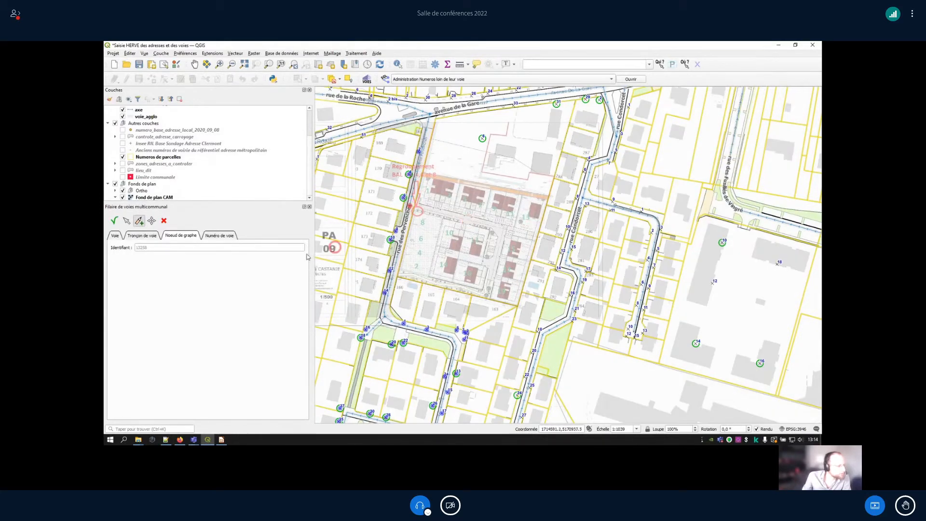
- Browse the rue des Pervenches and western street segments in the Tronçon de voie form
click(143, 237)
click(127, 220)
click(413, 178)
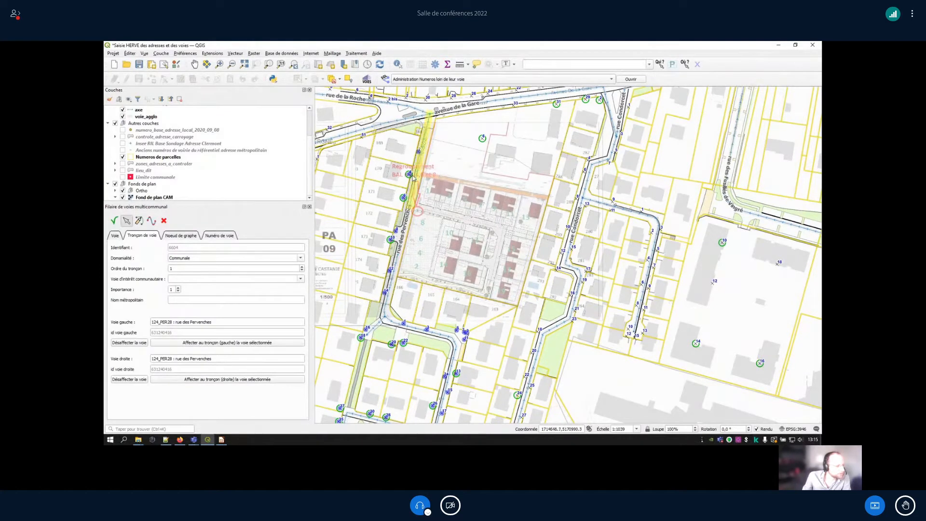
click(418, 199)
click(408, 227)
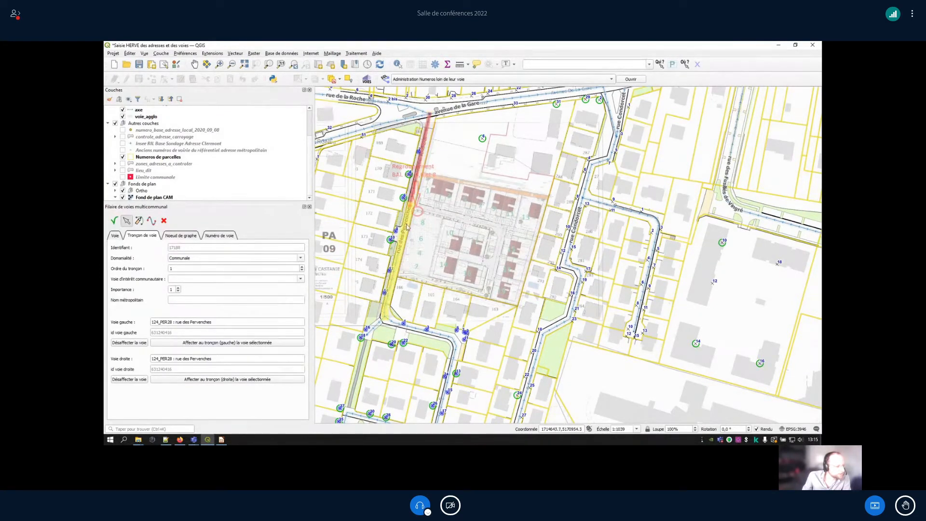
click(406, 223)
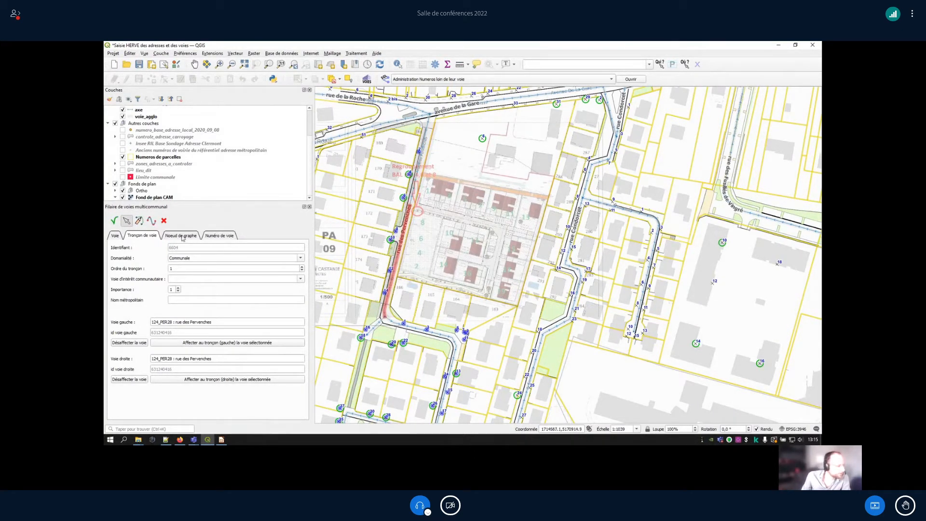
click(151, 220)
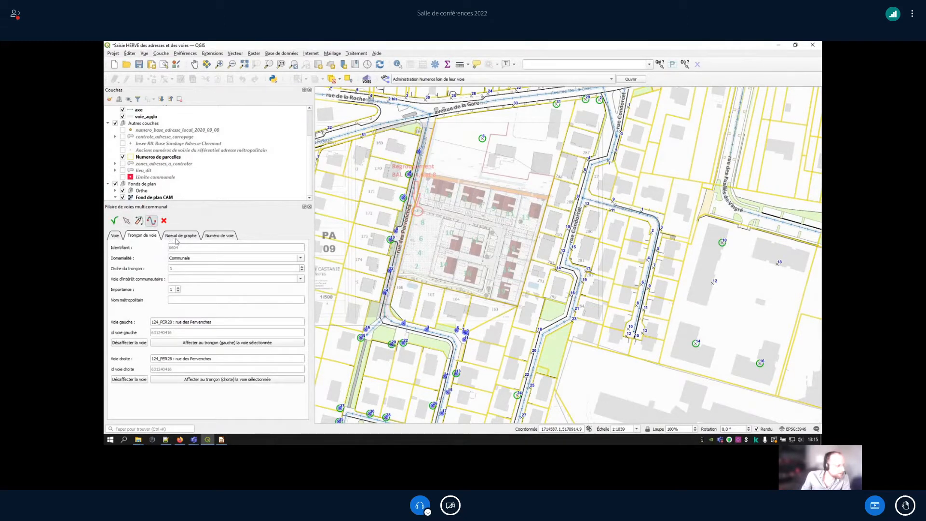
click(181, 236)
click(140, 221)
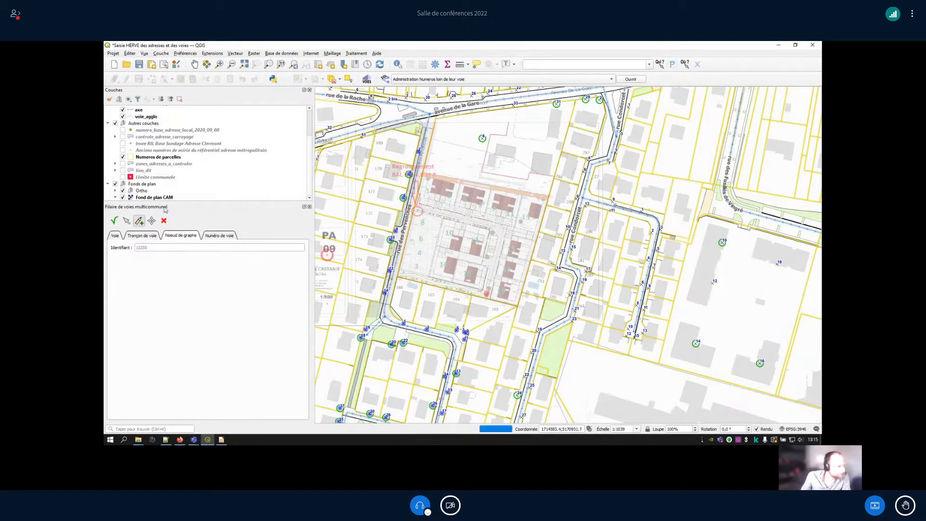
click(149, 237)
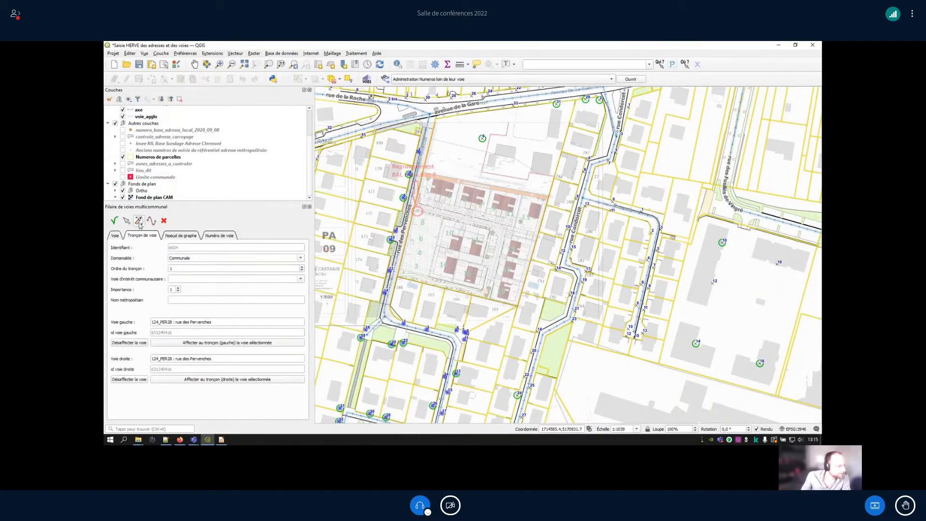
- Digitize a new L-shaped segment from the western street into the housing block
click(139, 221)
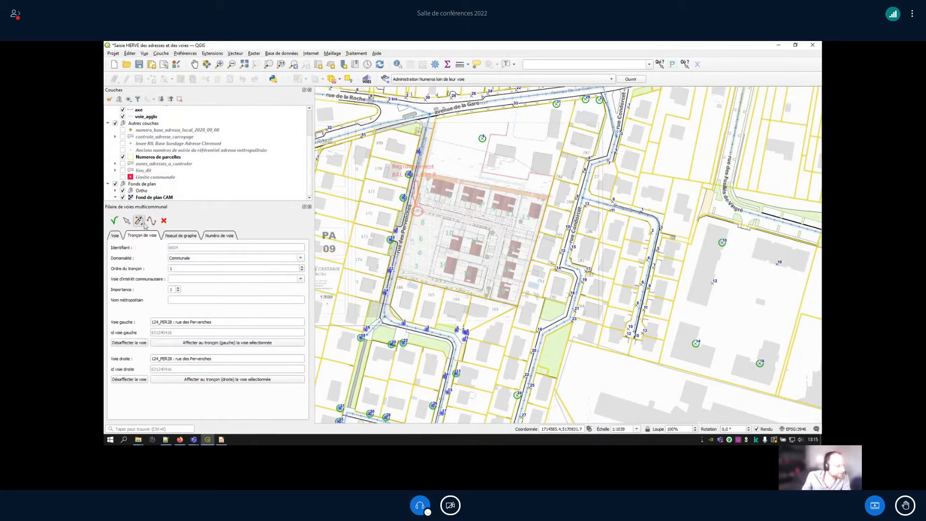
click(413, 210)
click(500, 227)
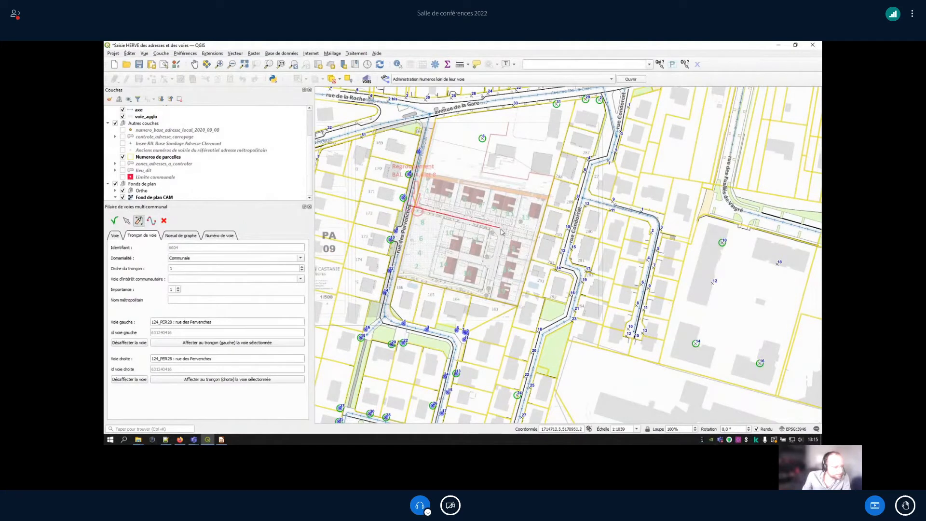
click(486, 297)
right_click(508, 300)
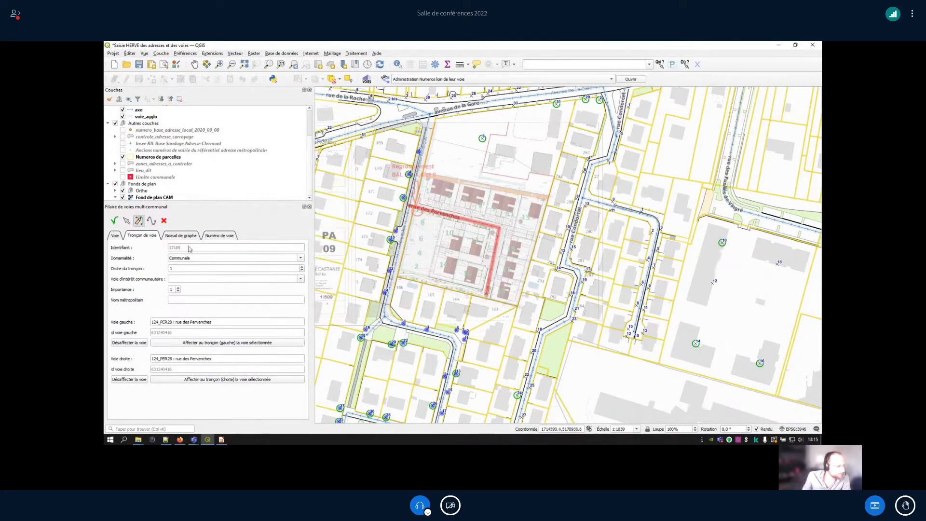
- Adjust the new segment's corner vertex, save the reshape, and reselect the segment
click(151, 221)
click(505, 230)
click(503, 228)
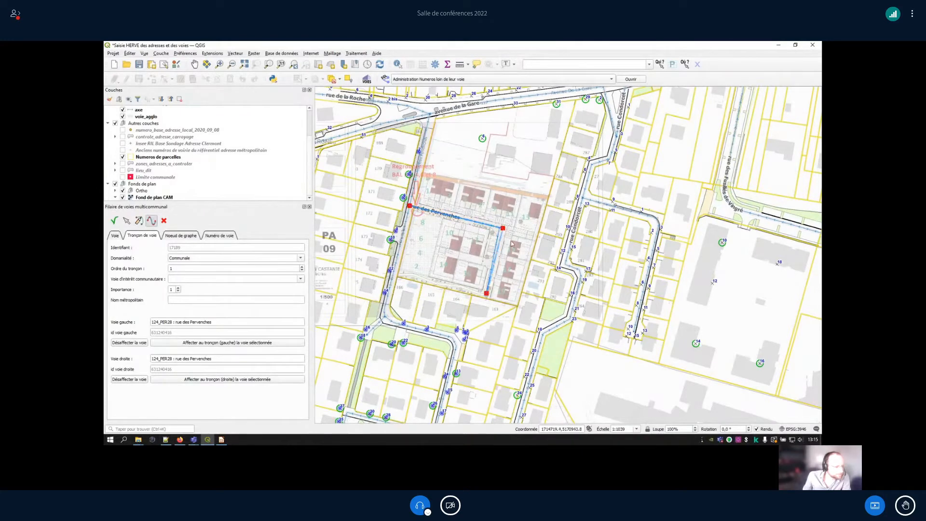
right_click(513, 254)
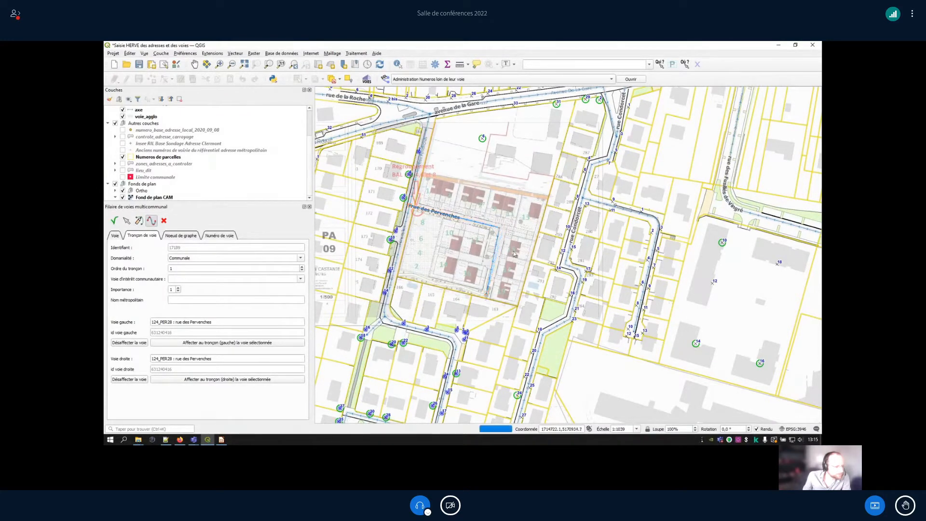
click(500, 238)
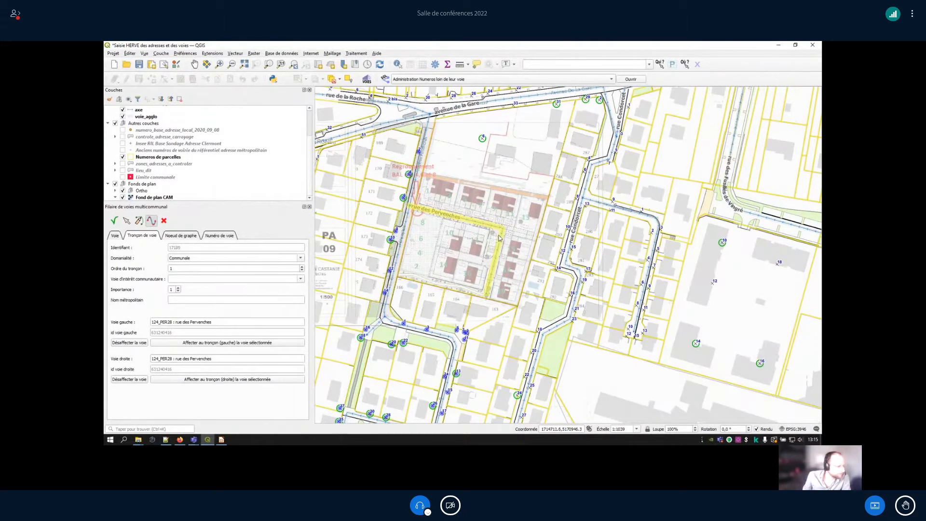
click(127, 221)
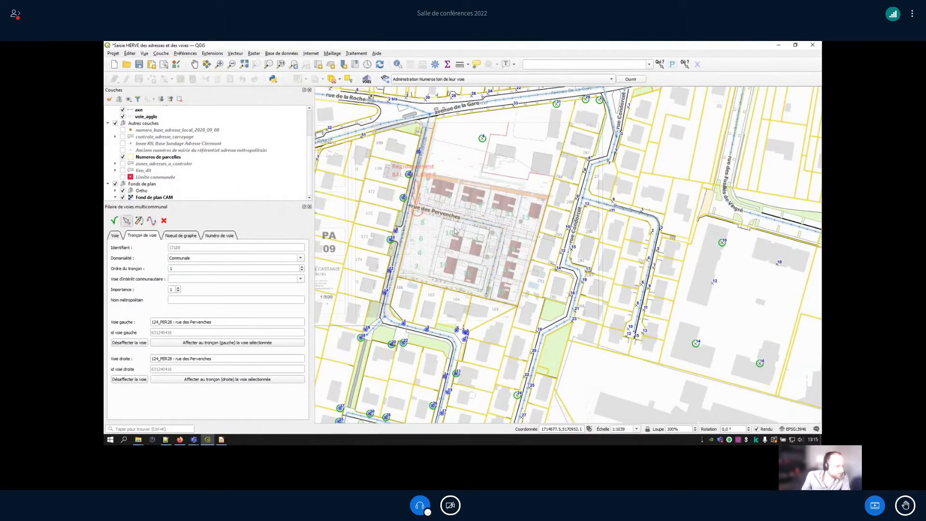
click(474, 227)
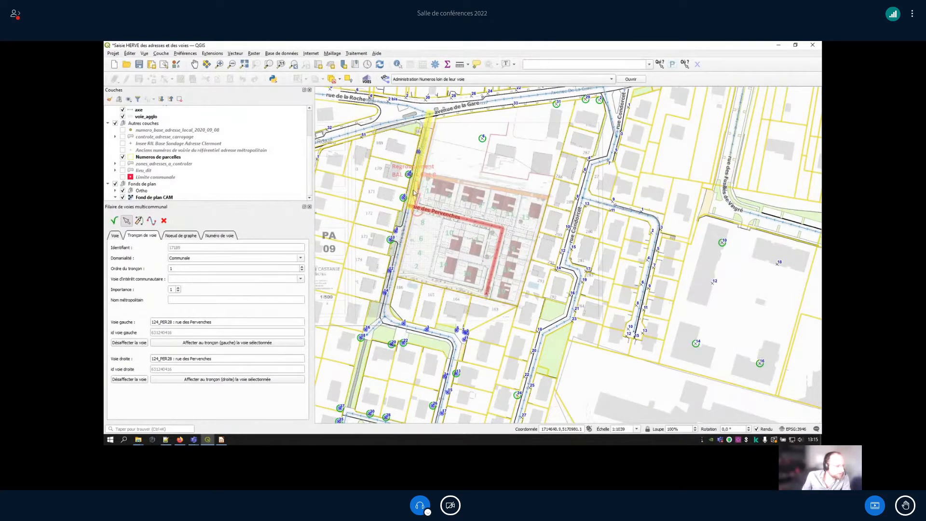
- Change the street name to Lavandes, clear the Rivoli code, and edit Id Ville to 124_LAV12
click(115, 237)
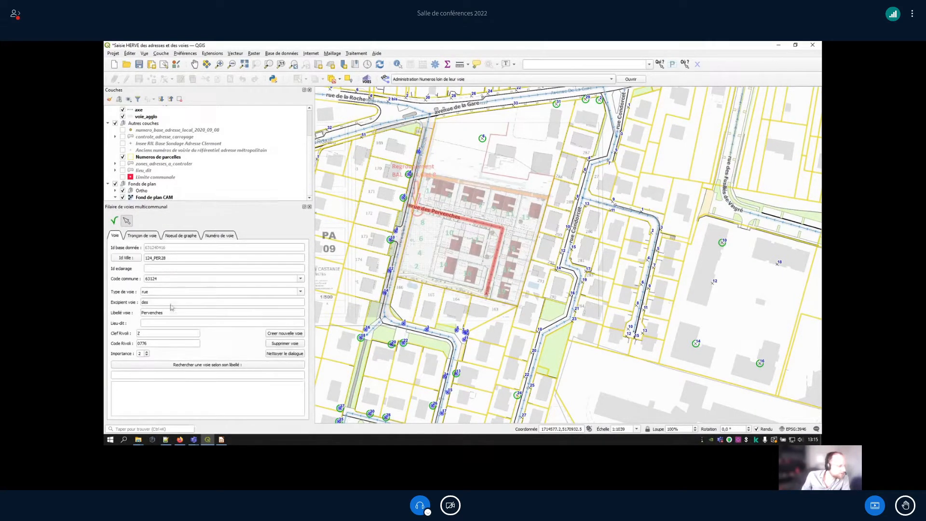
drag(165, 313, 135, 314)
text(Lava)
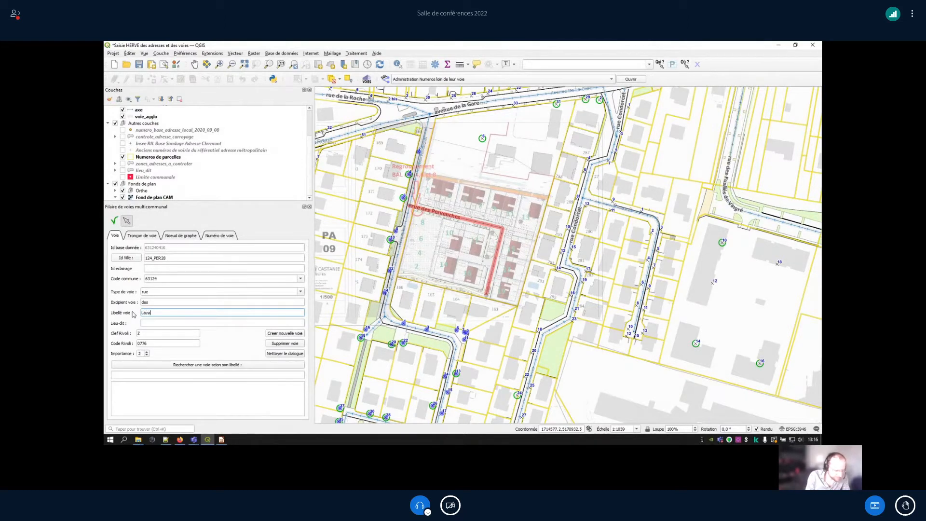
text(des)
drag(155, 344, 119, 331)
key(Delete)
key(Delete)
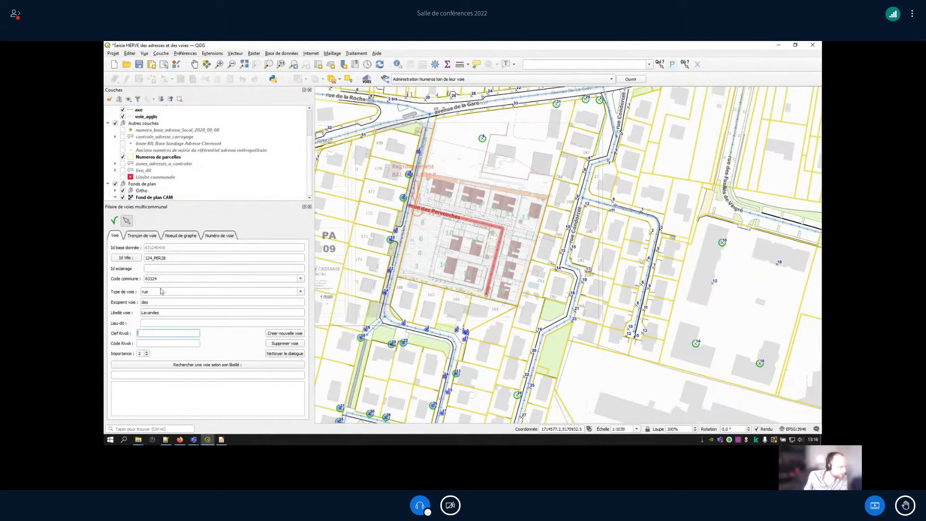
click(175, 260)
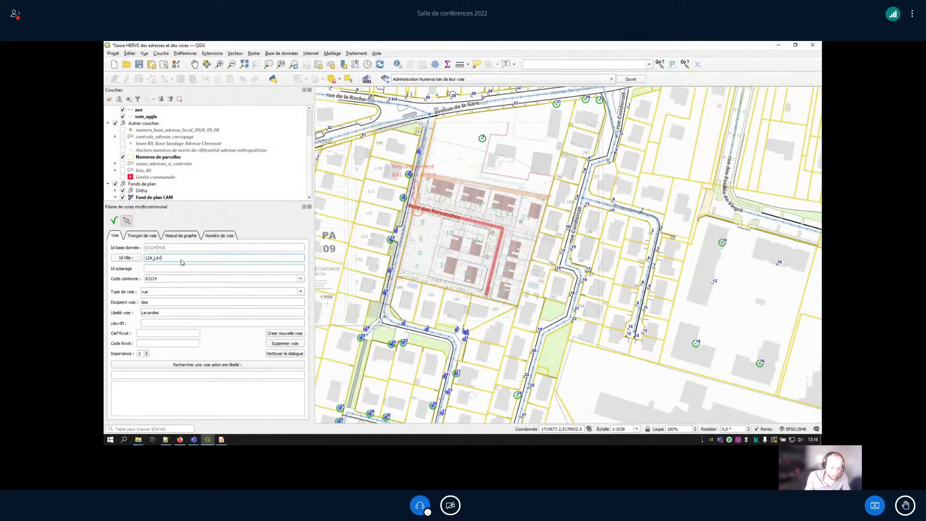
- Create rue des Lavandes as a new street and acknowledge the success message
click(284, 333)
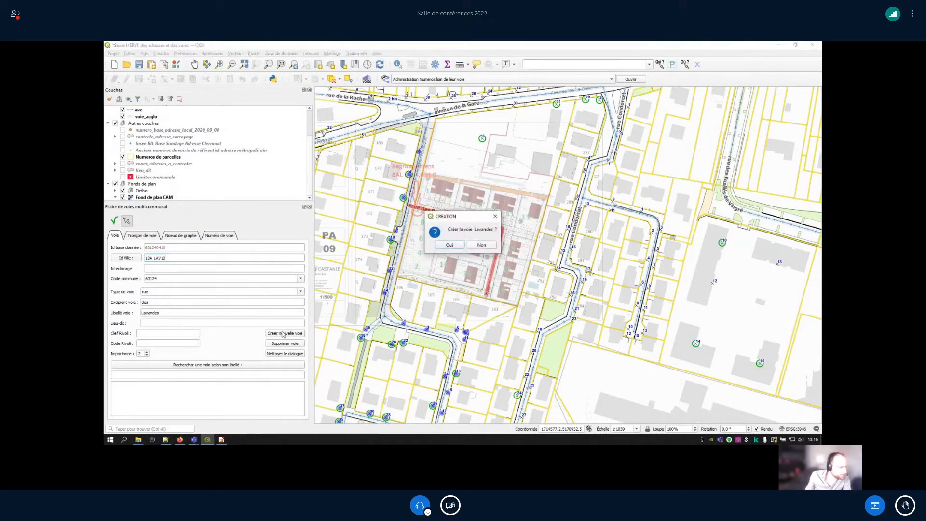
click(449, 245)
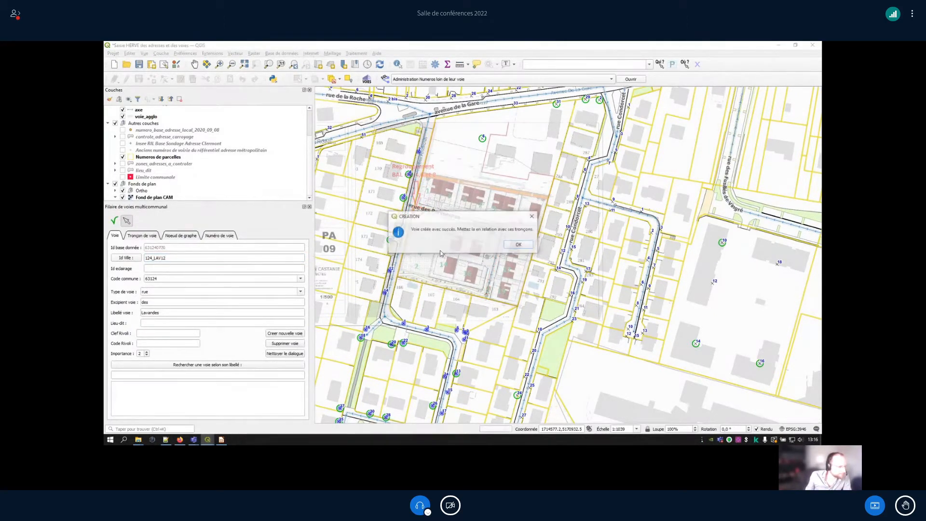
click(514, 245)
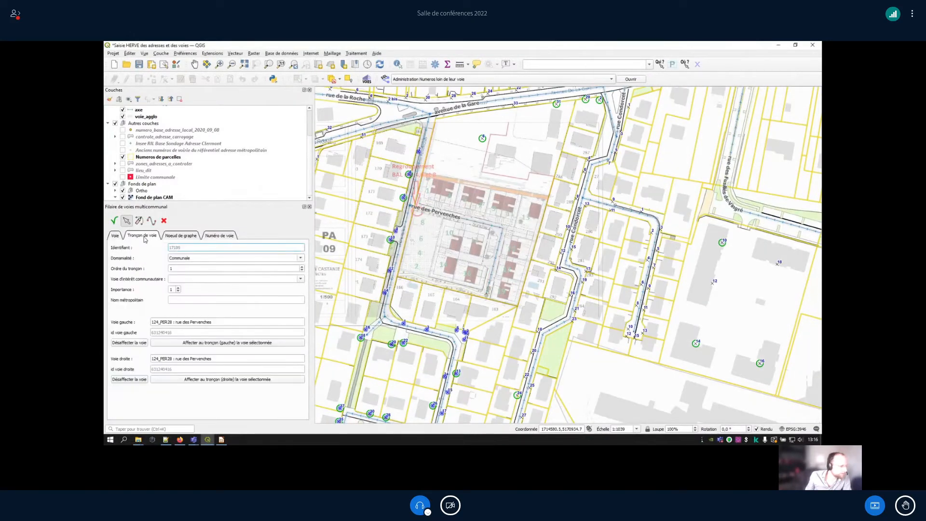
- Assign rue des Lavandes to the left and right sides of the new L-shaped segment
click(466, 224)
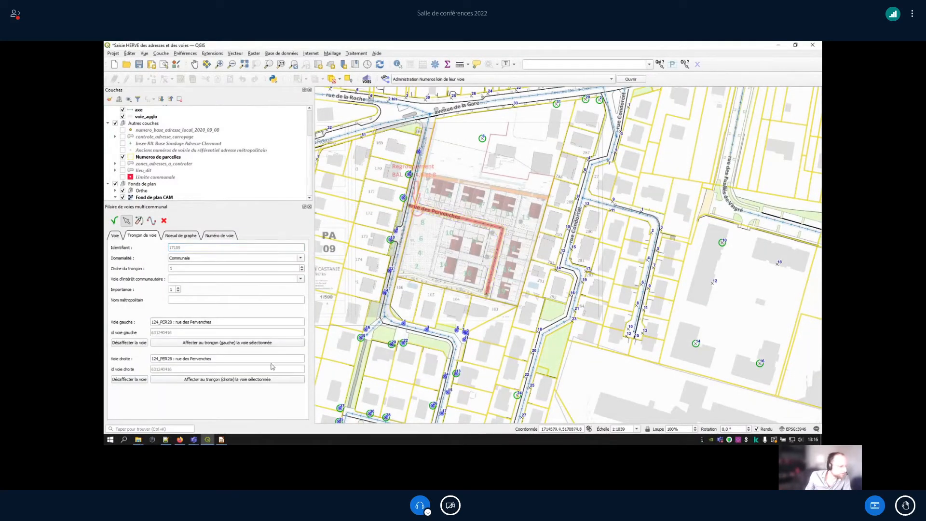
click(236, 344)
click(259, 380)
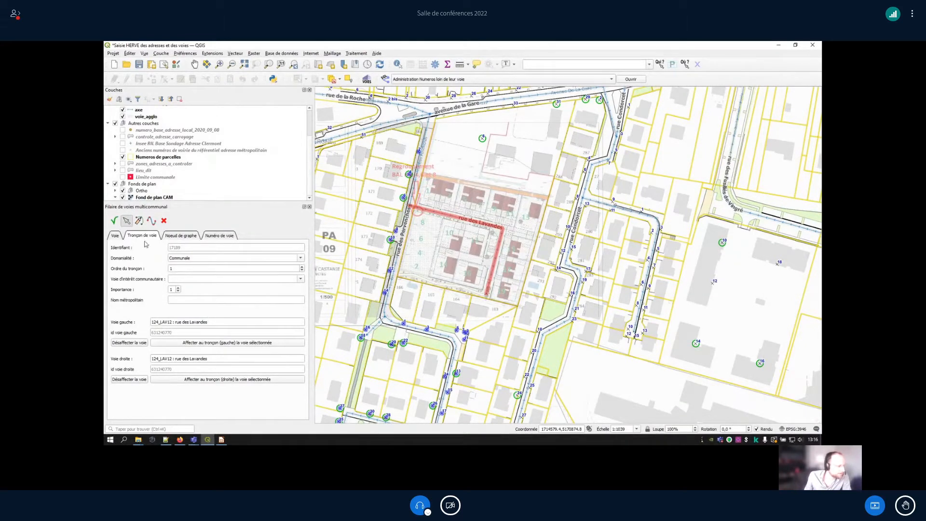
- Reselect the Lavandes segment and ready the Numéro de voie add-point tool
click(467, 222)
click(118, 236)
click(141, 236)
click(229, 236)
click(139, 221)
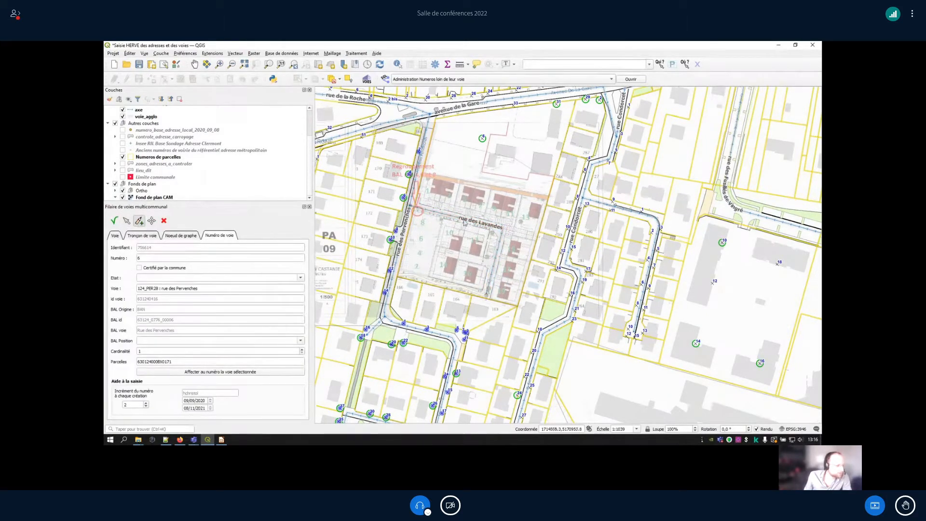
- Place address point 1 on rue des Lavandes and assign it to that street
click(429, 200)
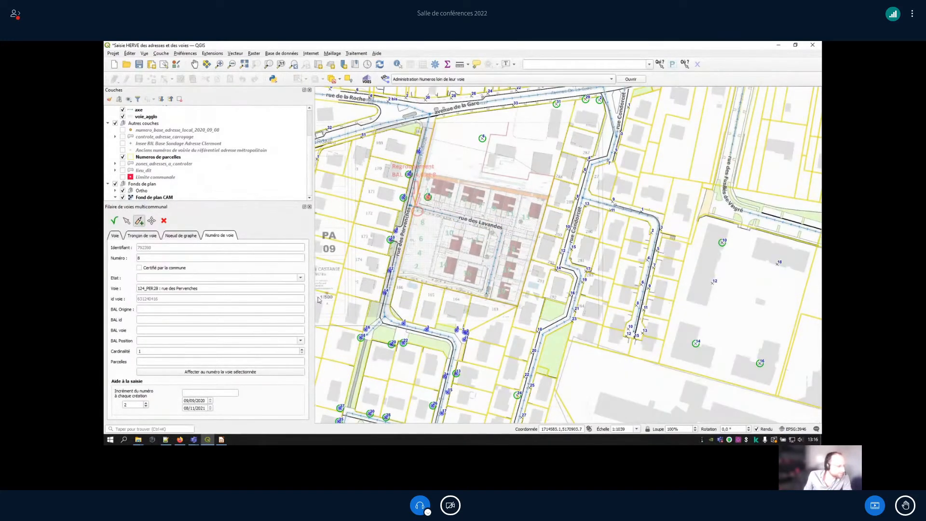
drag(151, 259, 120, 260)
text(1)
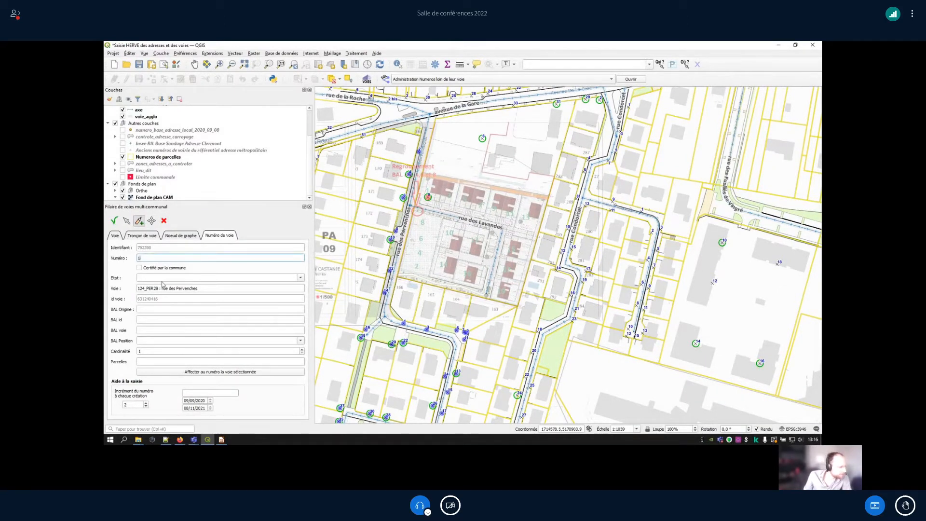
click(253, 372)
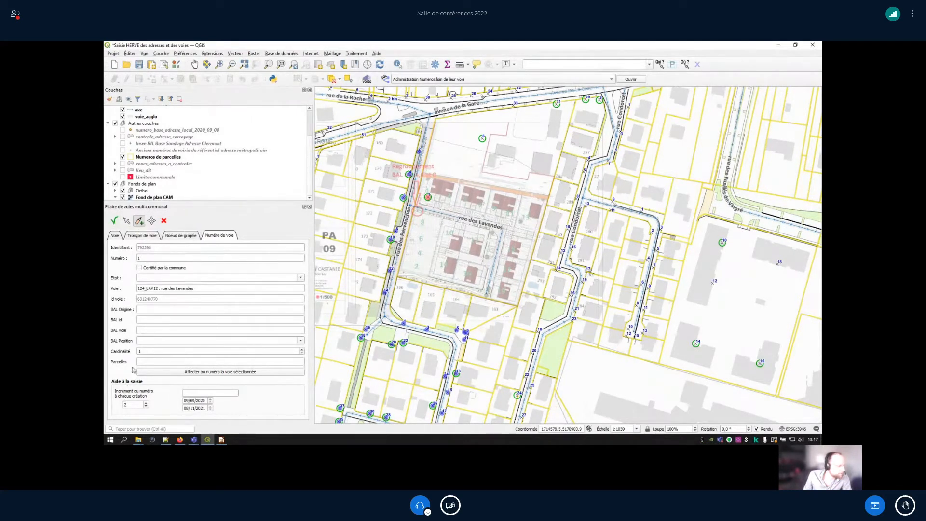
click(138, 221)
- Add the following odd address points along rue des Lavandes, through 11, 13, 15 and 19
click(447, 203)
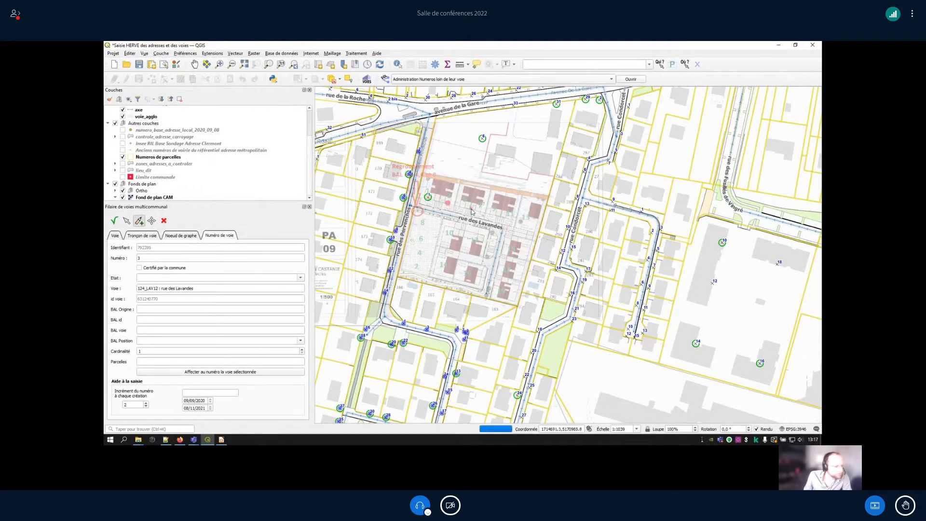
click(465, 208)
click(481, 210)
click(492, 214)
click(505, 218)
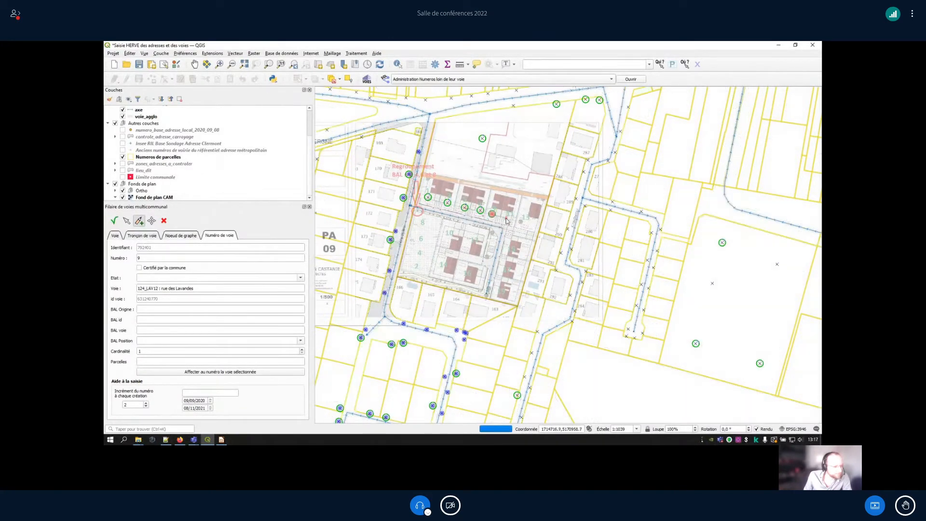
click(520, 224)
click(507, 250)
click(496, 294)
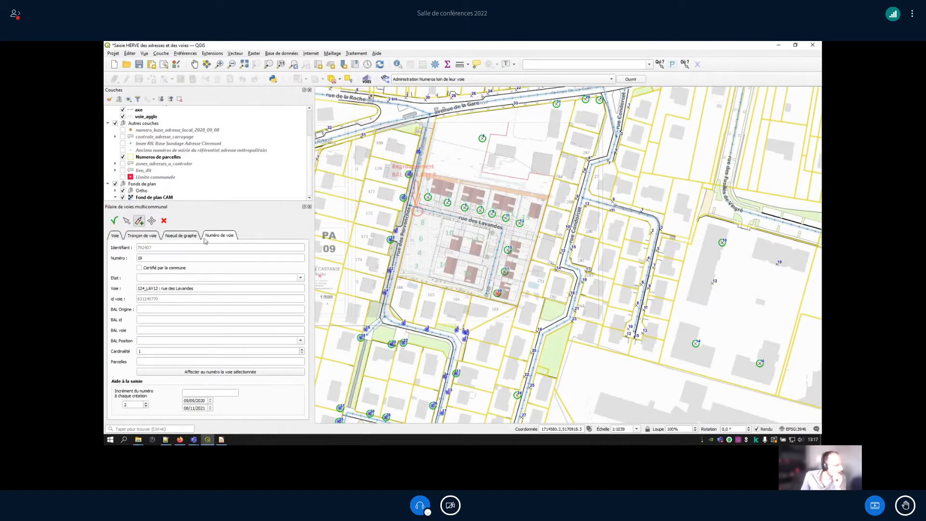
- Pick rue des Lavandes as the current street and return to the address-number form
click(115, 236)
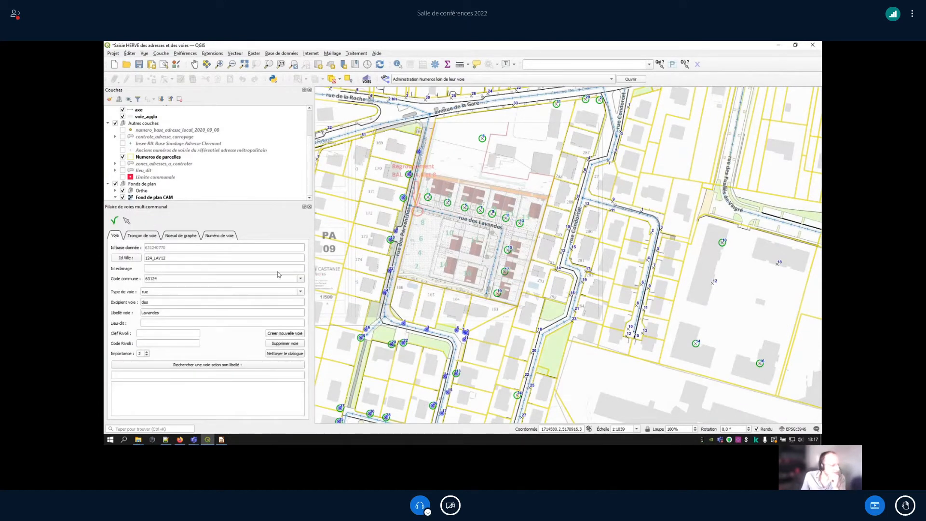
click(126, 220)
click(408, 235)
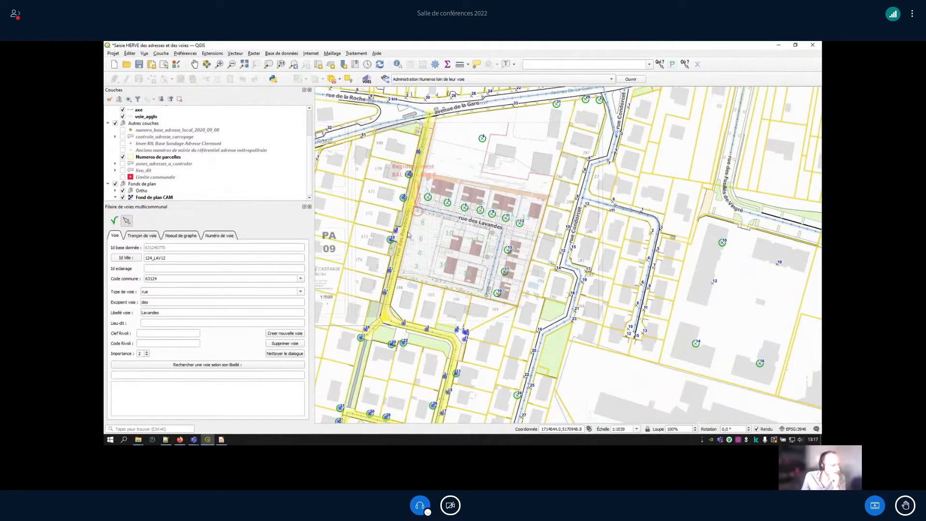
click(436, 216)
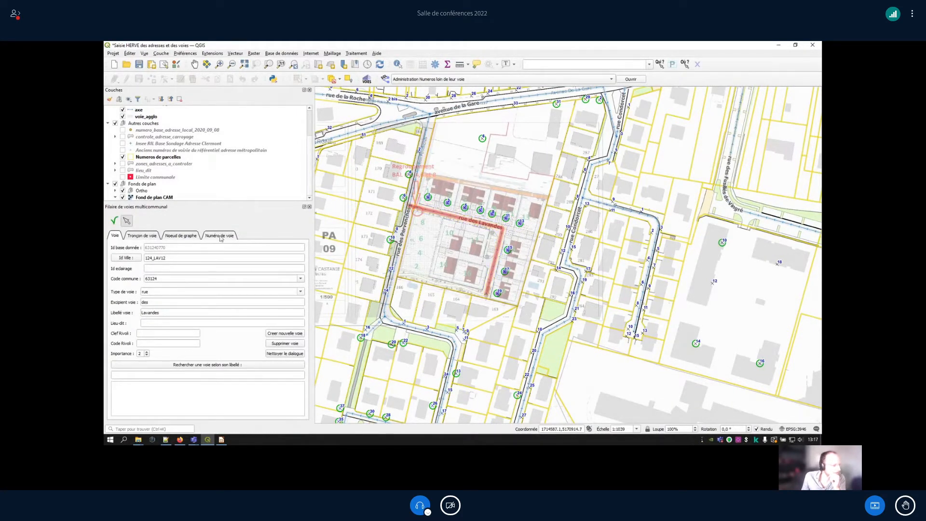
click(221, 236)
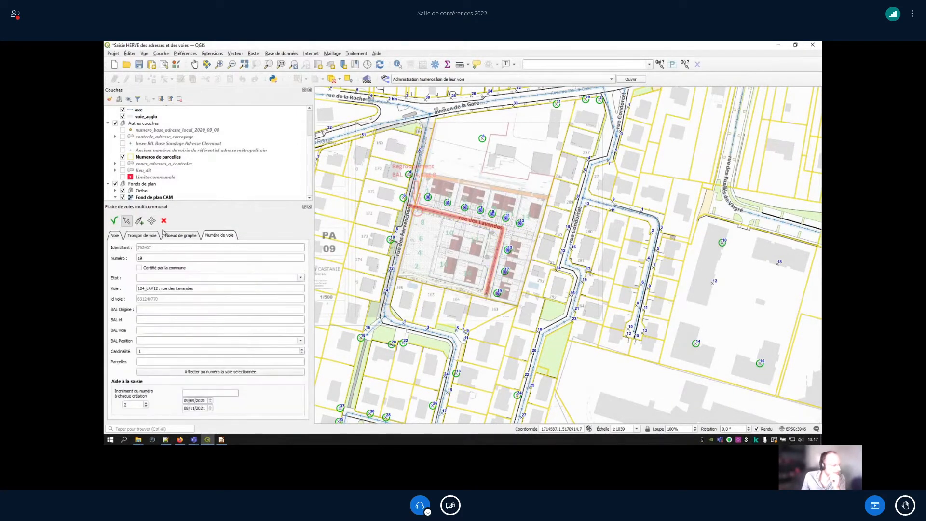
click(521, 223)
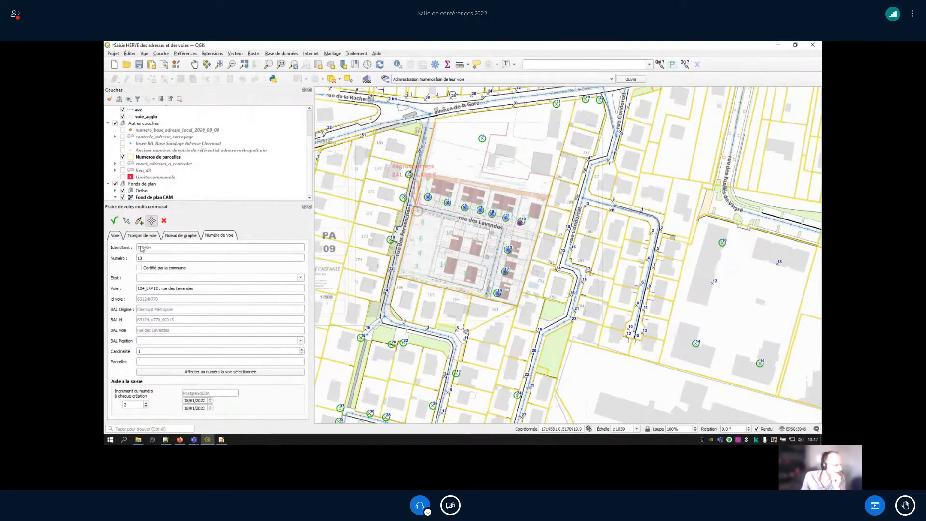
click(124, 221)
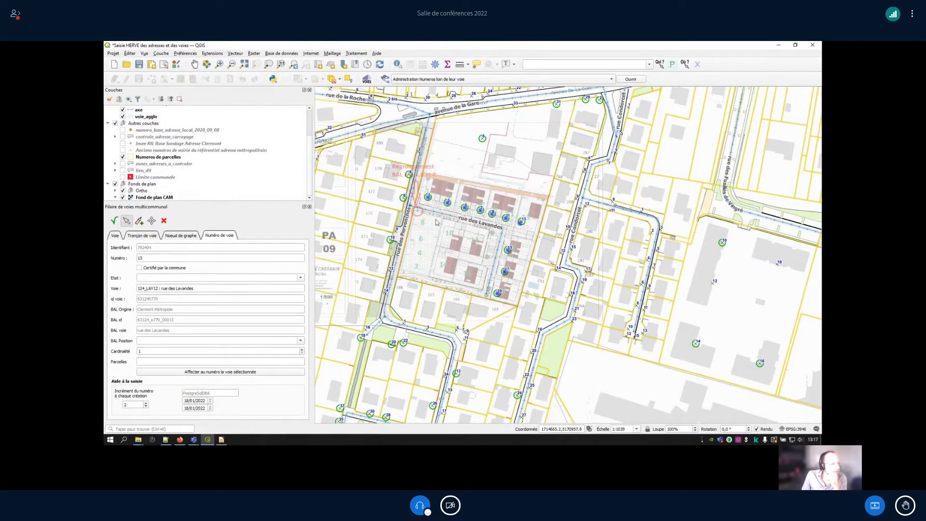
- Mark address points 1, 3, 5 and 7 as certified by the commune and save each
click(428, 198)
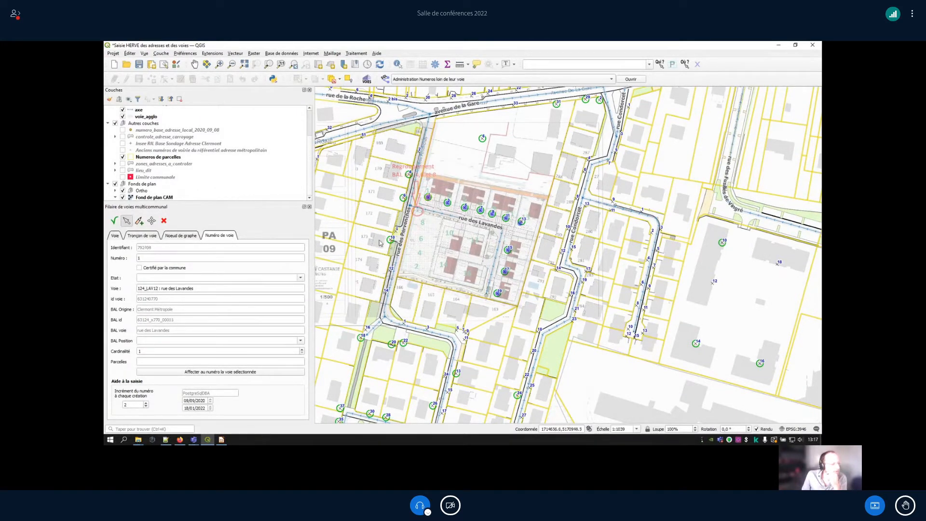
click(139, 267)
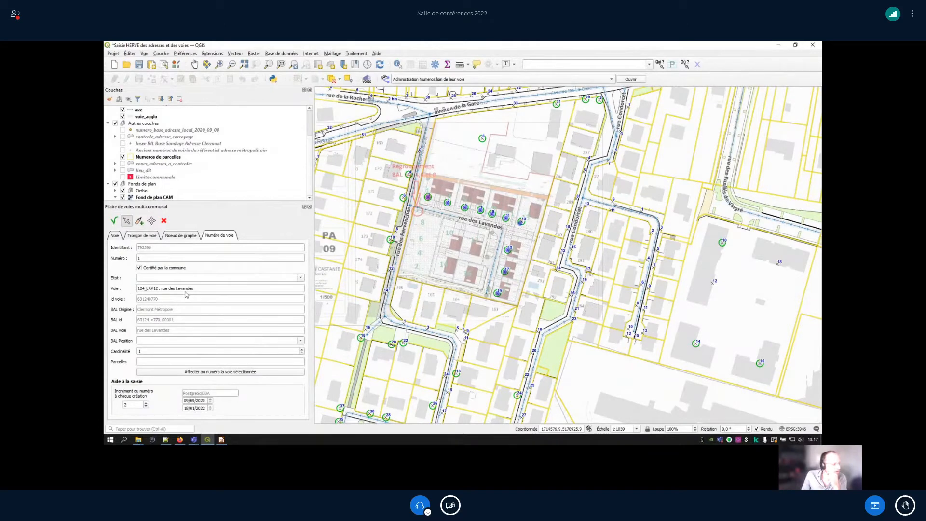
click(114, 220)
click(445, 206)
click(113, 221)
click(139, 268)
click(114, 220)
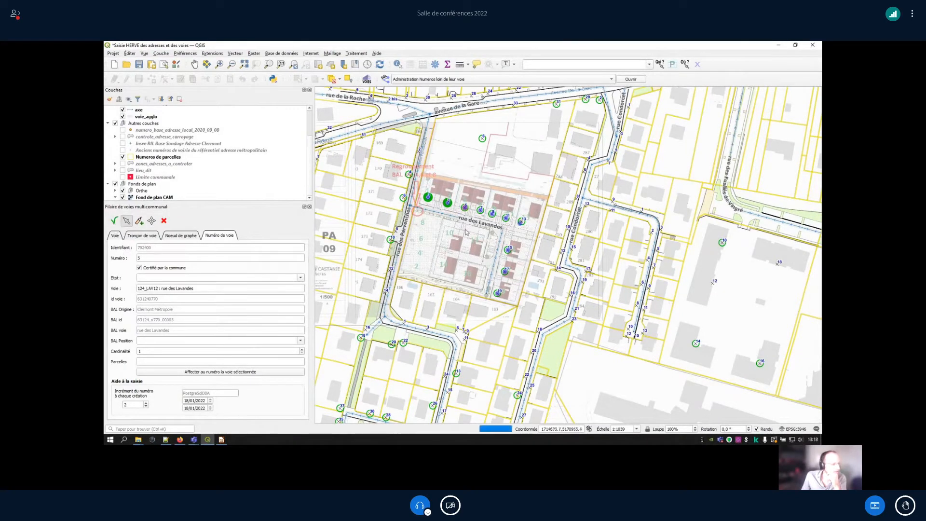
click(478, 210)
click(154, 269)
click(114, 220)
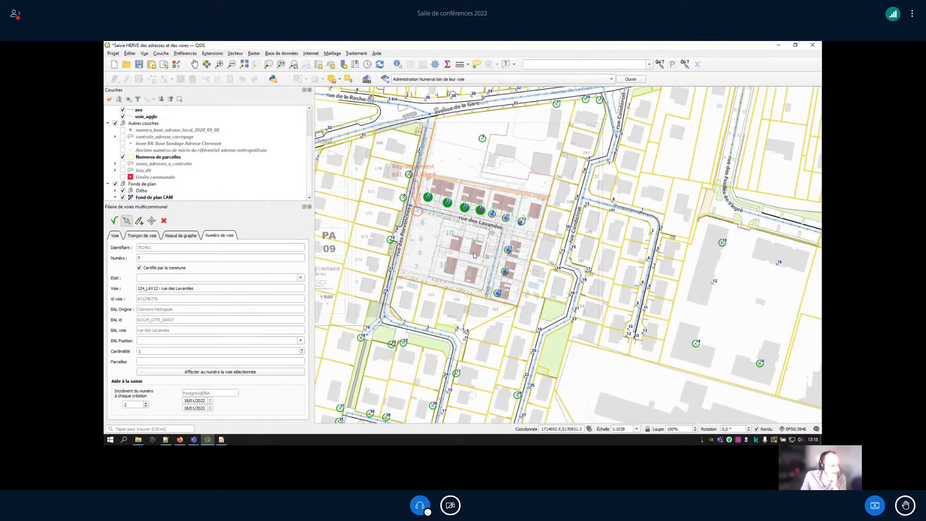
drag(475, 251, 511, 271)
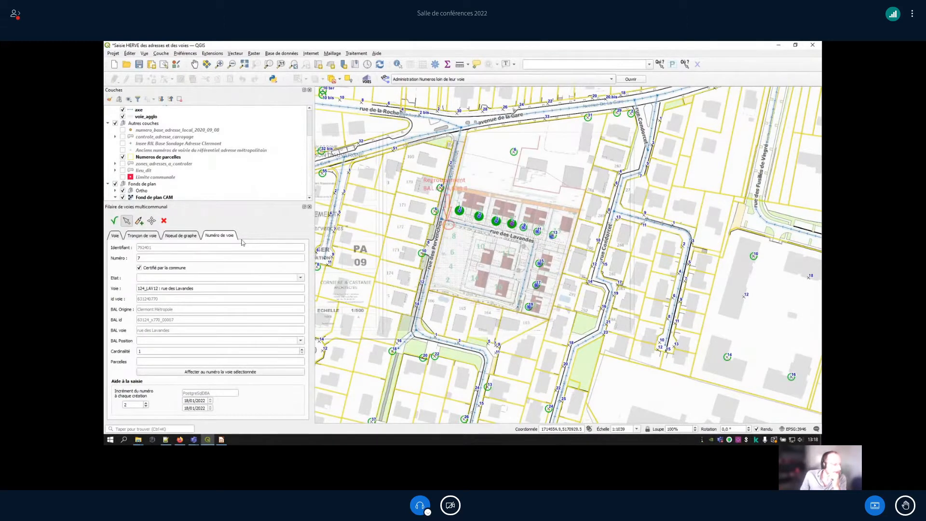
- Show rue des Lavandes' street record on the Voie tab
click(115, 237)
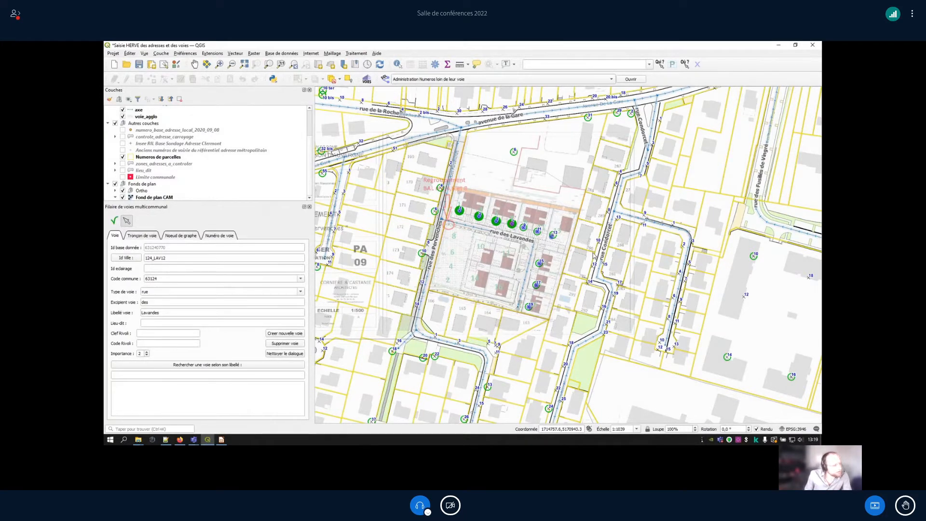
- Uncheck the 'Numérotation impasse rue des Pervenches' georef layer in the Couches panel
scroll(203, 140, up, 2)
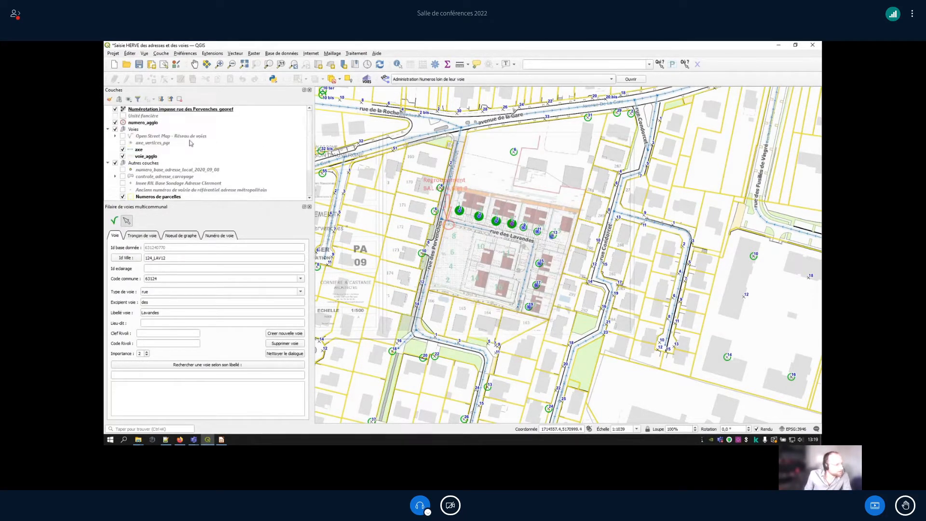
click(115, 110)
click(115, 110)
click(115, 110)
click(115, 110)
click(115, 110)
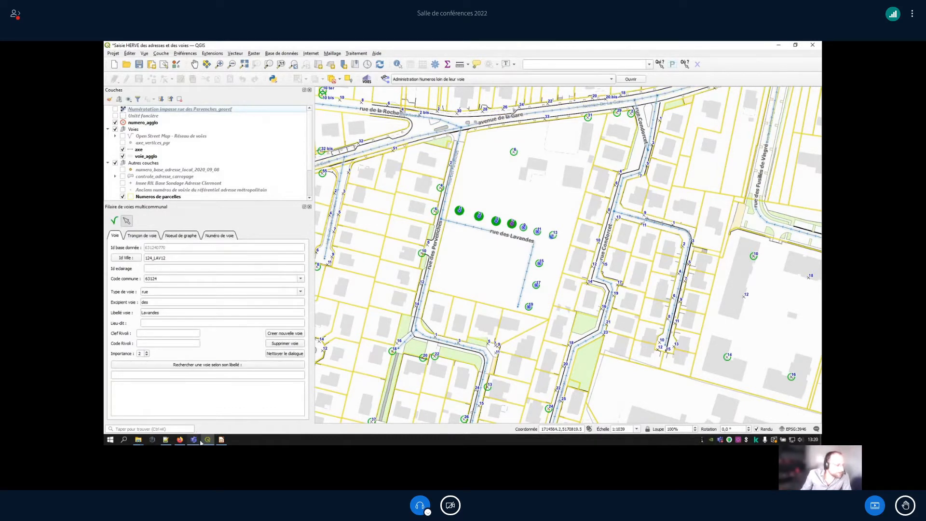
- Select the Voies > Administration Numeros loin de leur voie query in the Fichier de Requête list
click(385, 80)
click(385, 79)
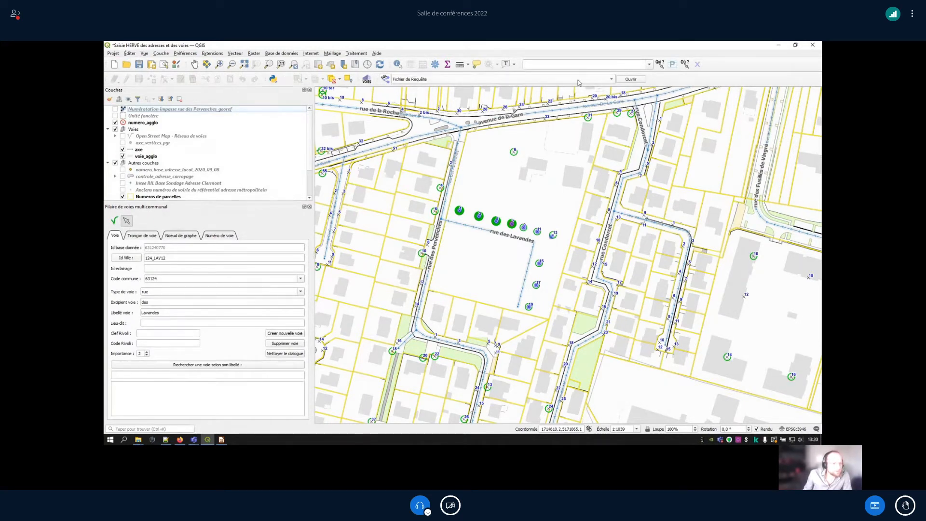
click(578, 81)
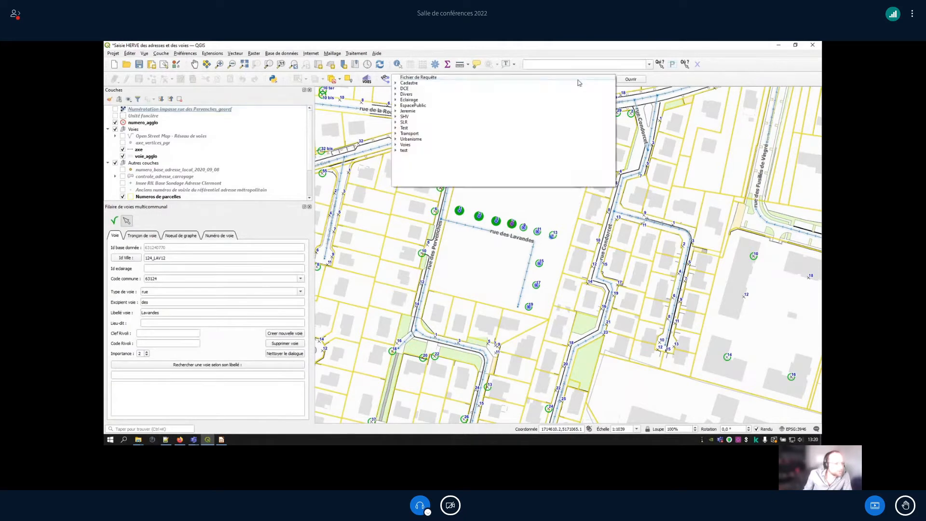
click(396, 145)
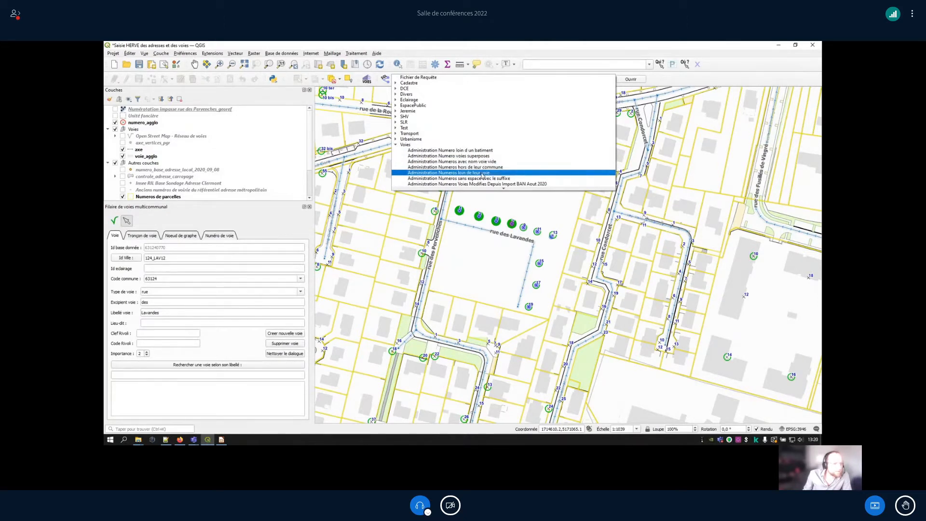
click(483, 175)
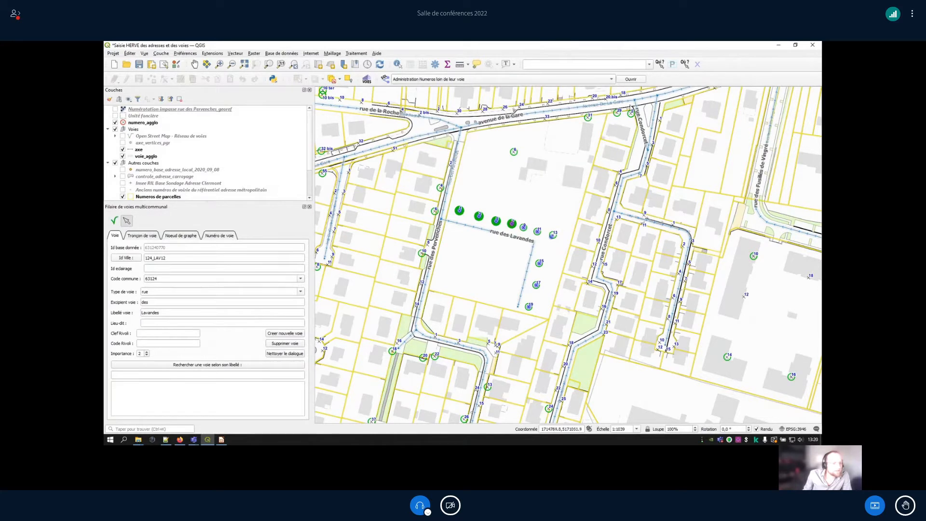
- Run the query with distance 700 to add the Numeros de voies loin de leur voie layer
click(634, 80)
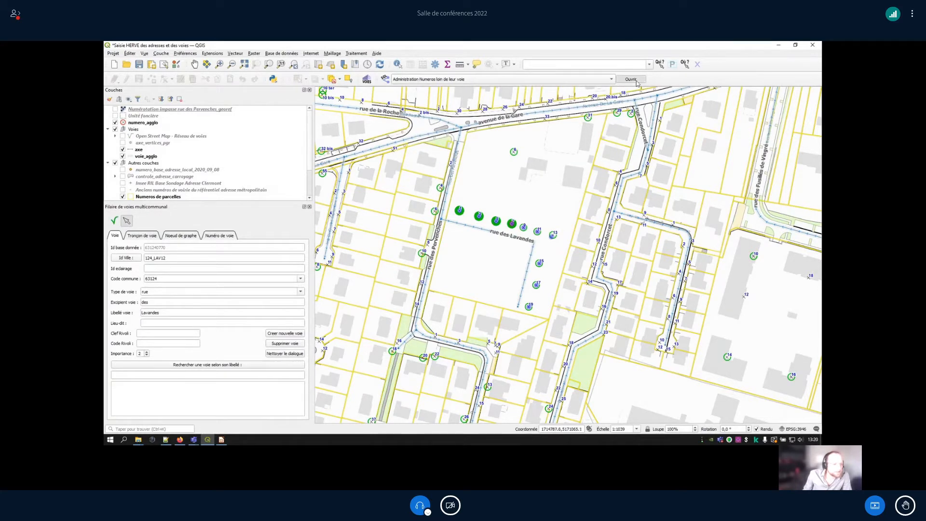
drag(486, 196, 565, 148)
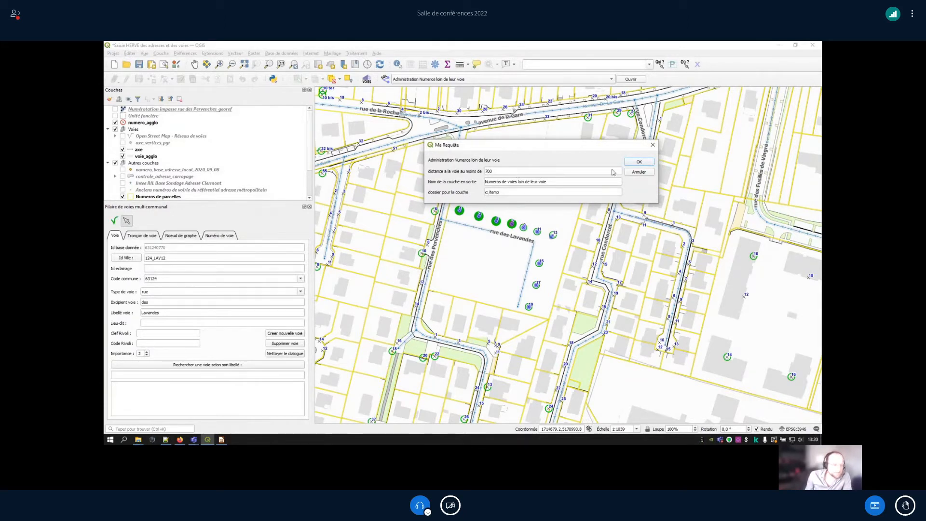
click(632, 162)
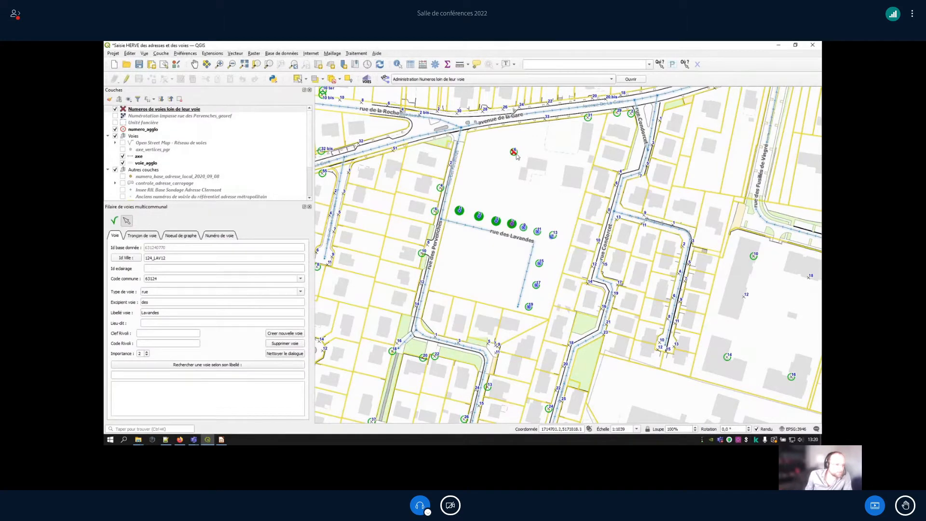
scroll(516, 155, up, 1)
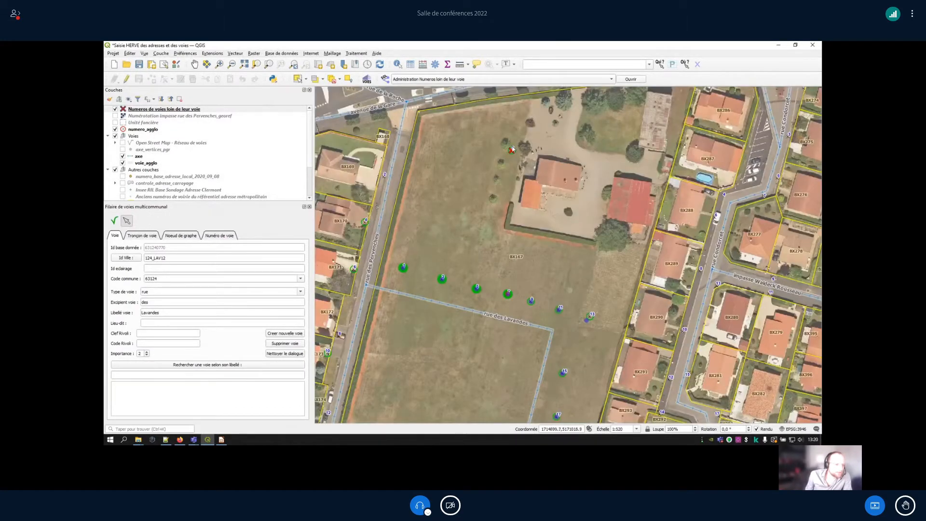
scroll(512, 150, down, 1)
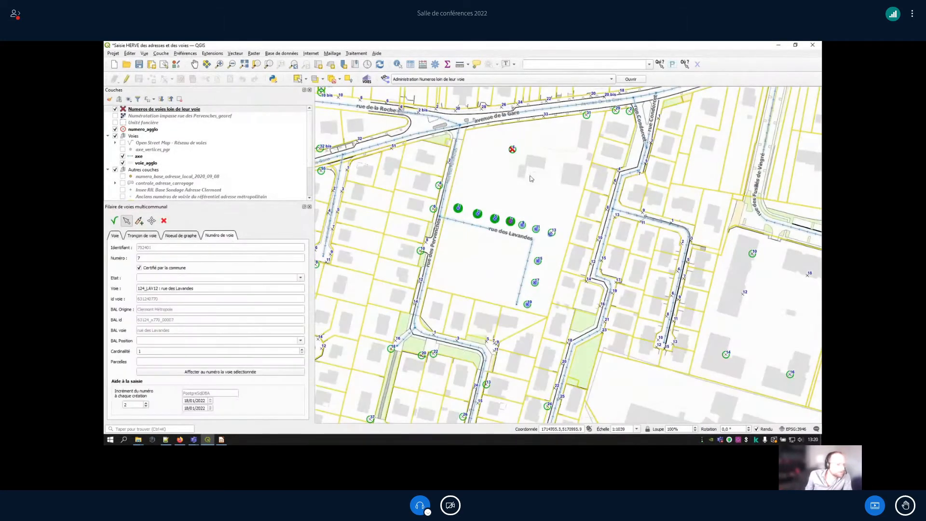
- Search 'jules ferry' in the locator, then pan and zoom back to rue des Lavandes
click(512, 150)
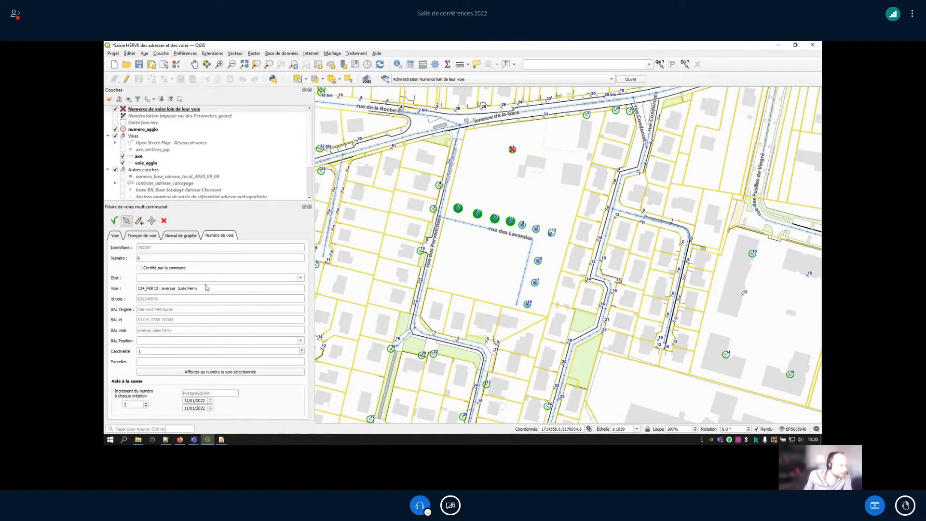
click(588, 63)
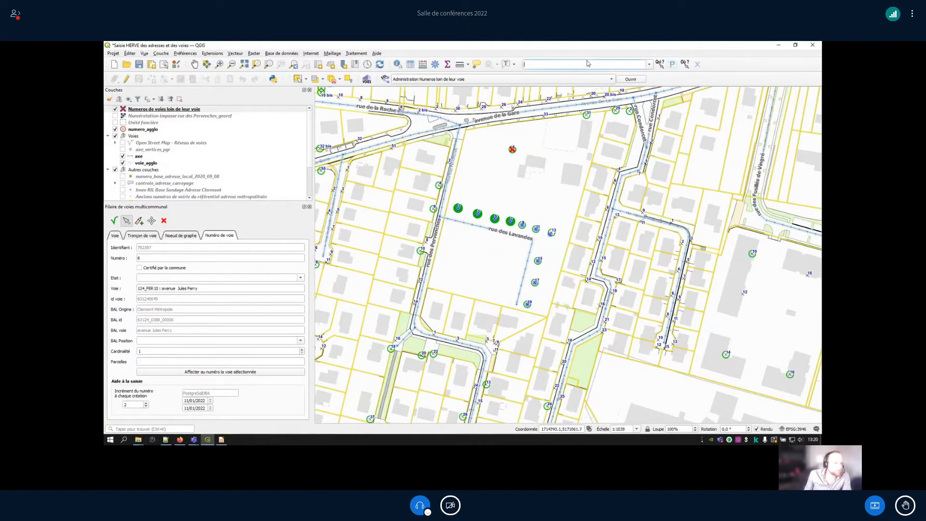
text(jul)
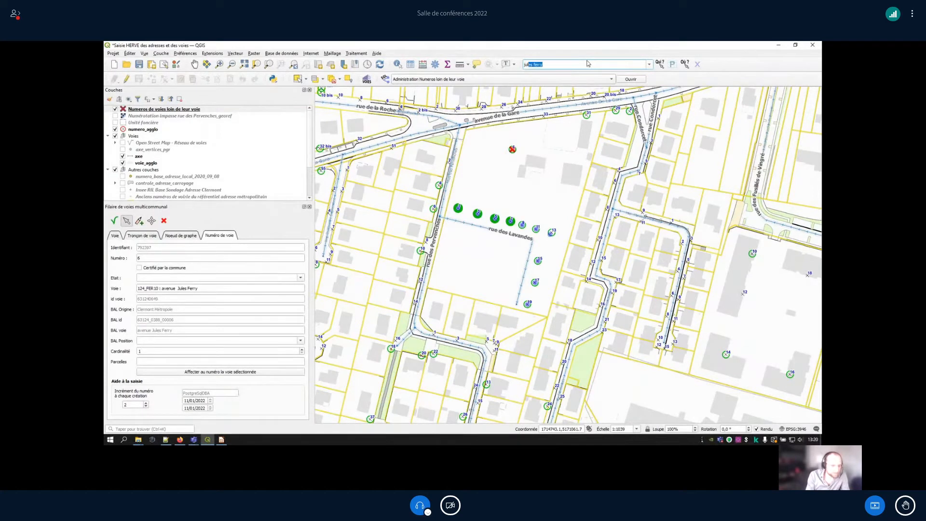
text(es ferry)
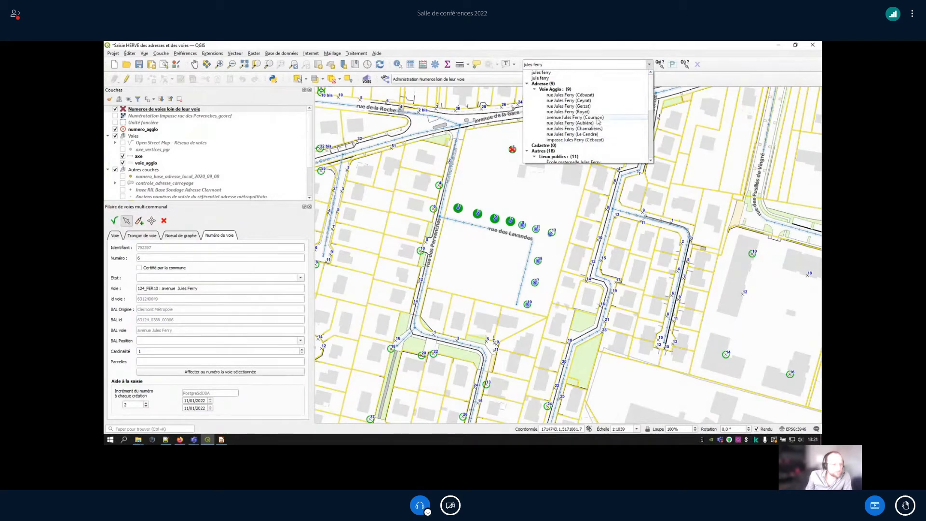
click(597, 118)
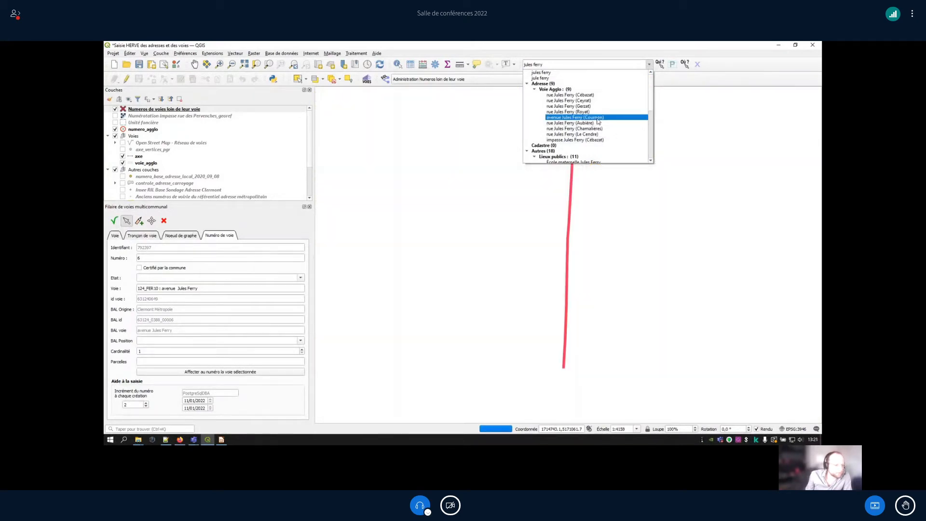
scroll(525, 226, down, 1)
scroll(475, 251, down, 1)
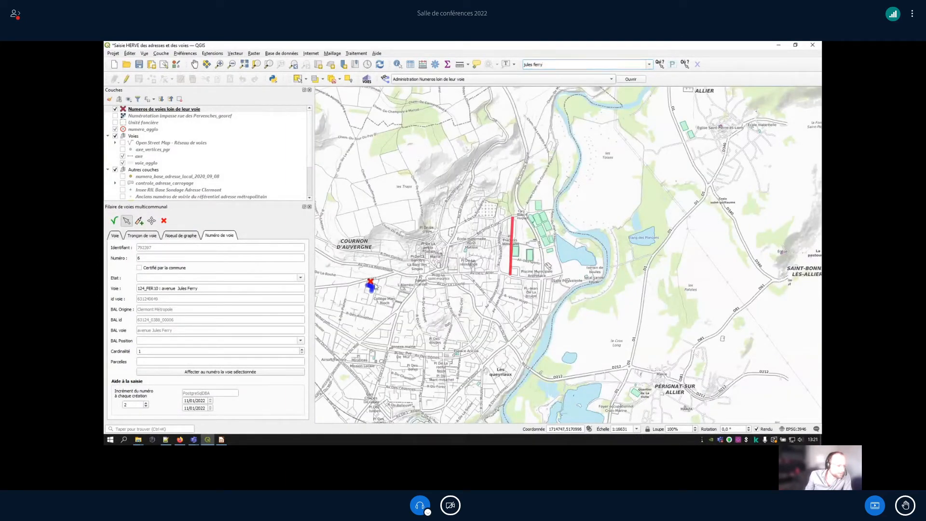
drag(371, 287, 404, 263)
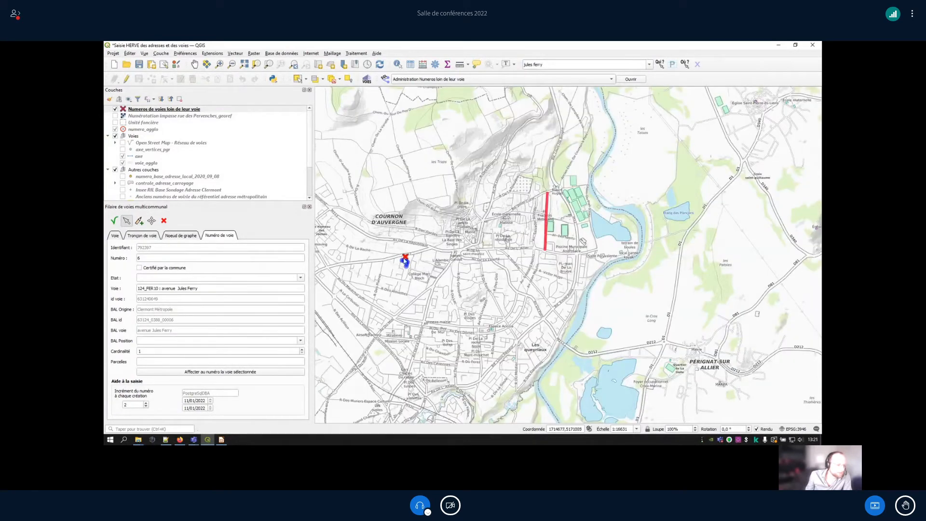
scroll(405, 261, up, 4)
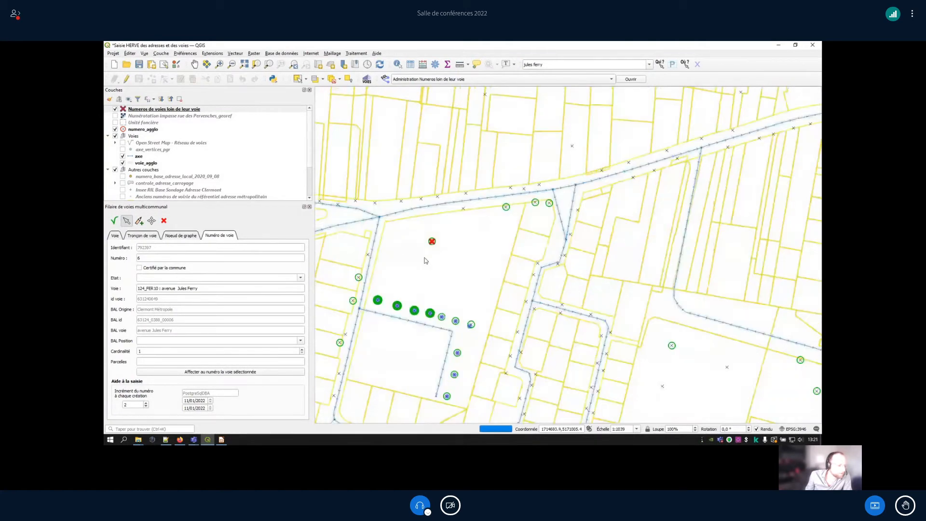
- Delete the stray address point north of rue des Lavandes and bring up the SQL file in Notepad++
click(164, 220)
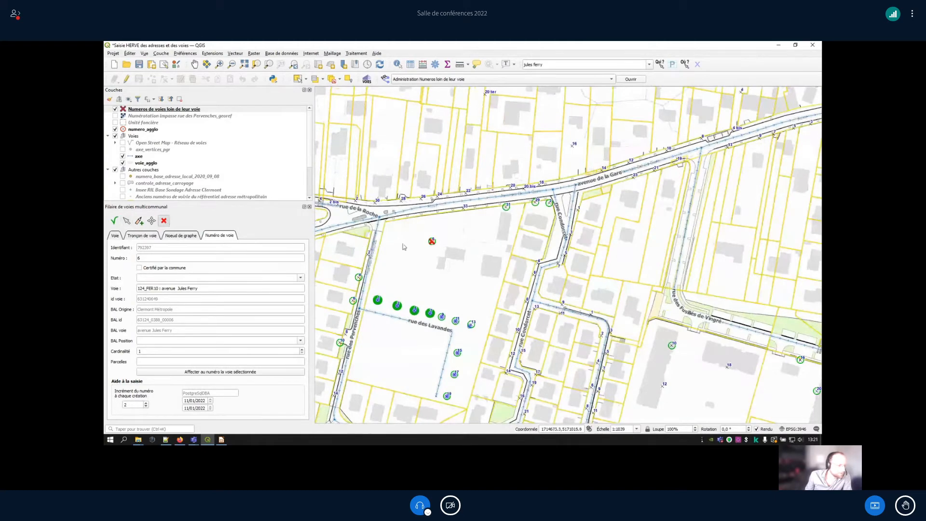
click(431, 241)
click(471, 246)
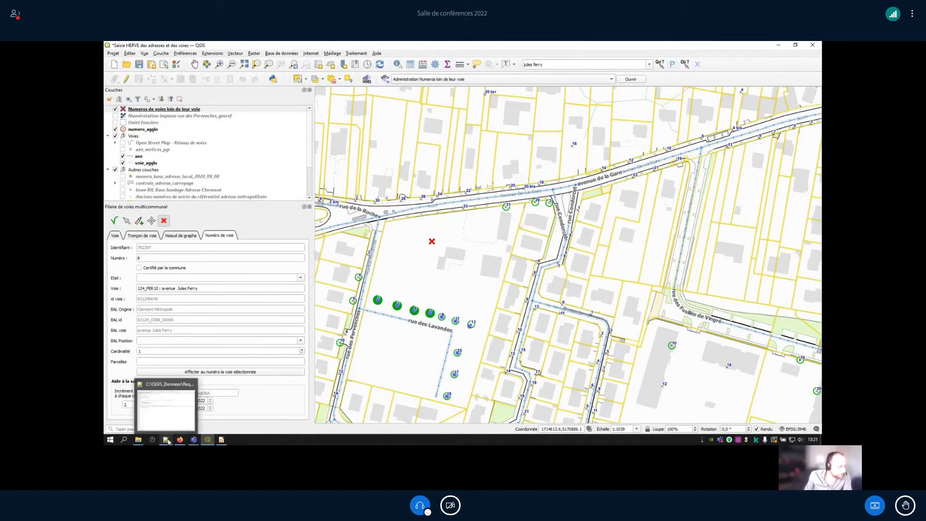
click(166, 429)
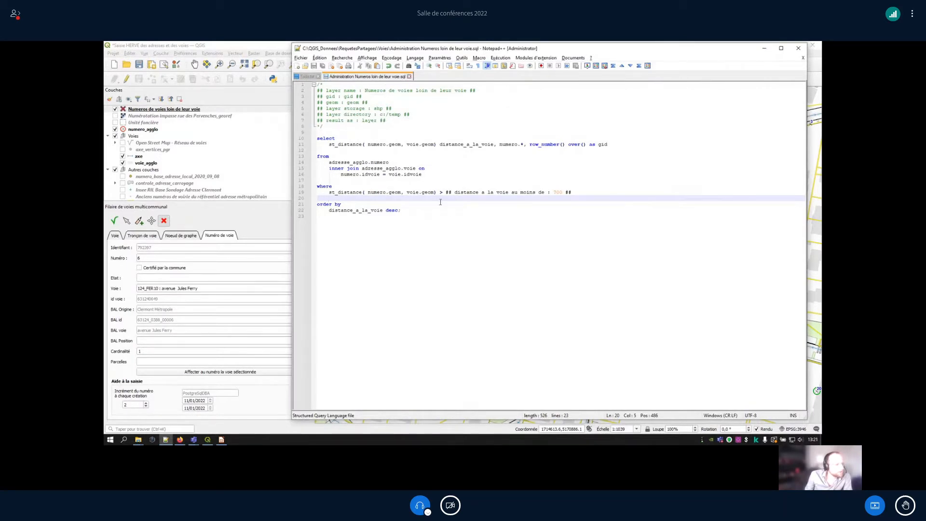
click(420, 217)
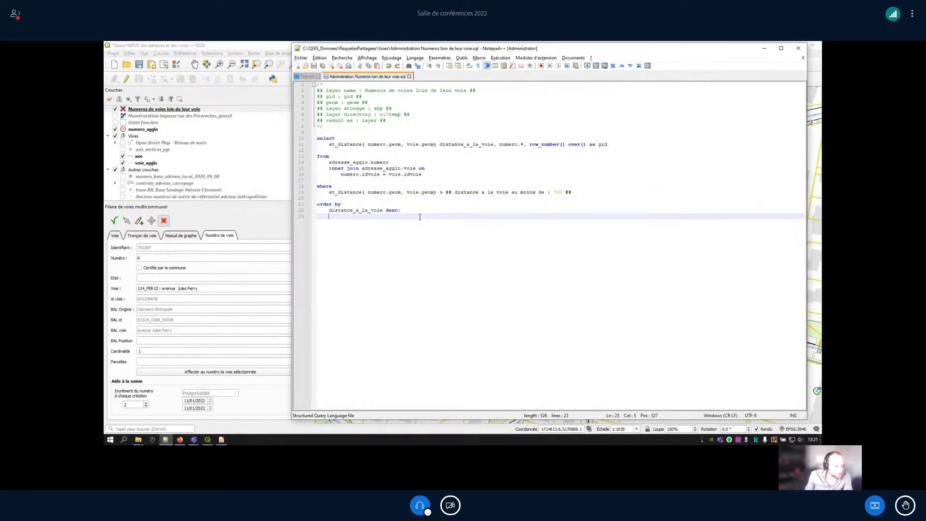
drag(585, 192, 451, 193)
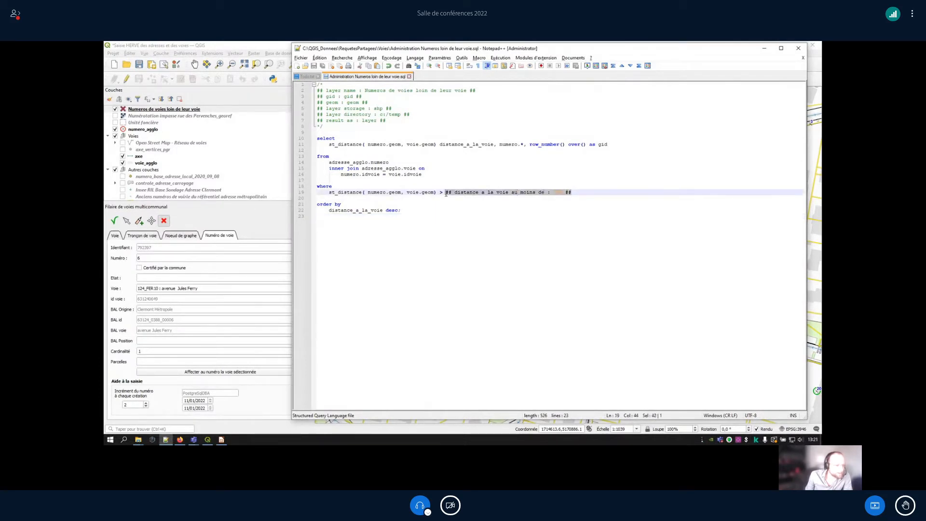
click(444, 193)
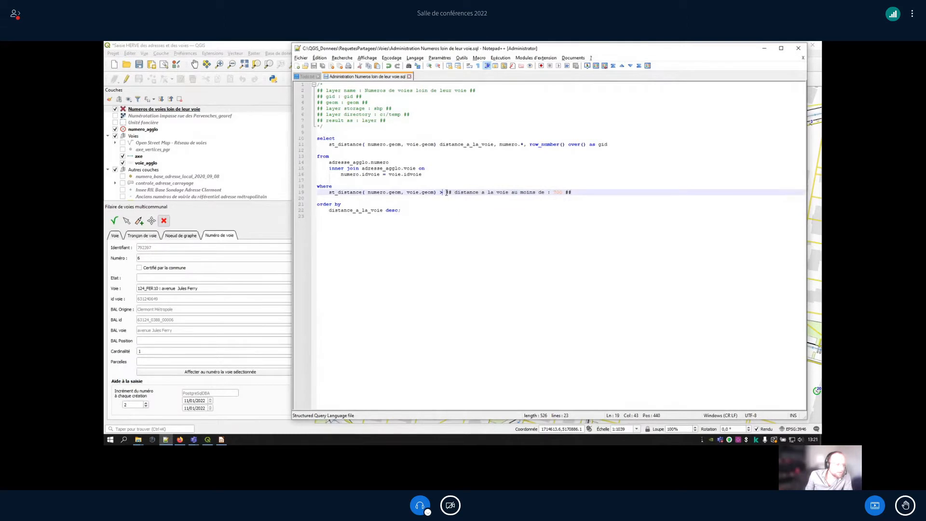
drag(444, 193, 573, 192)
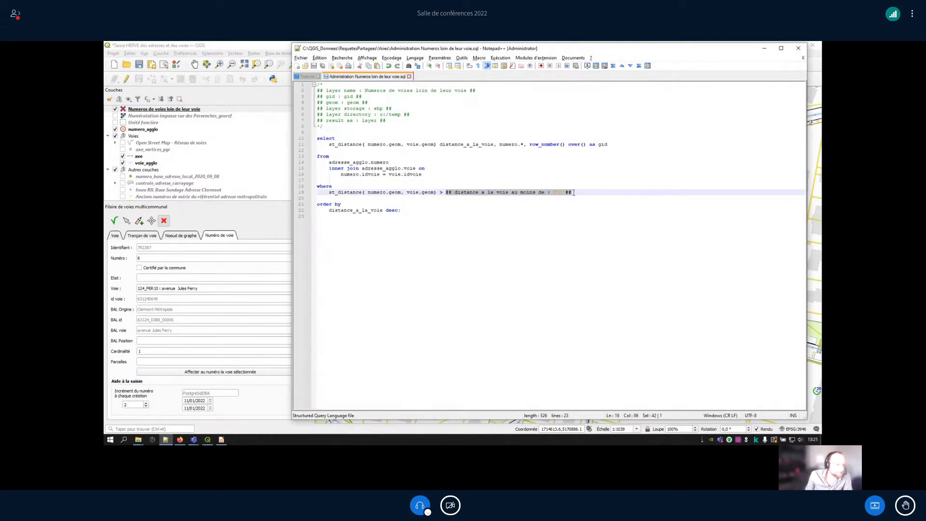
click(463, 178)
drag(441, 192, 573, 193)
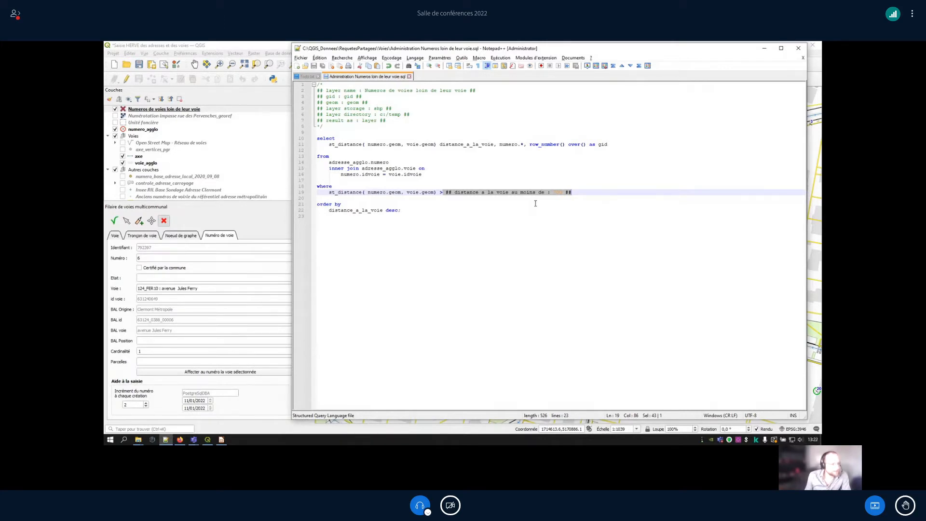
click(526, 222)
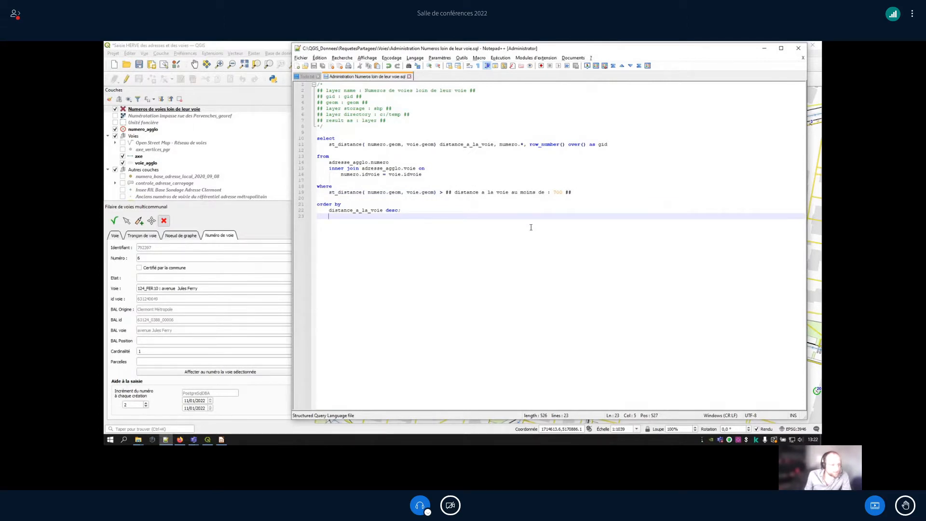
drag(574, 192, 448, 192)
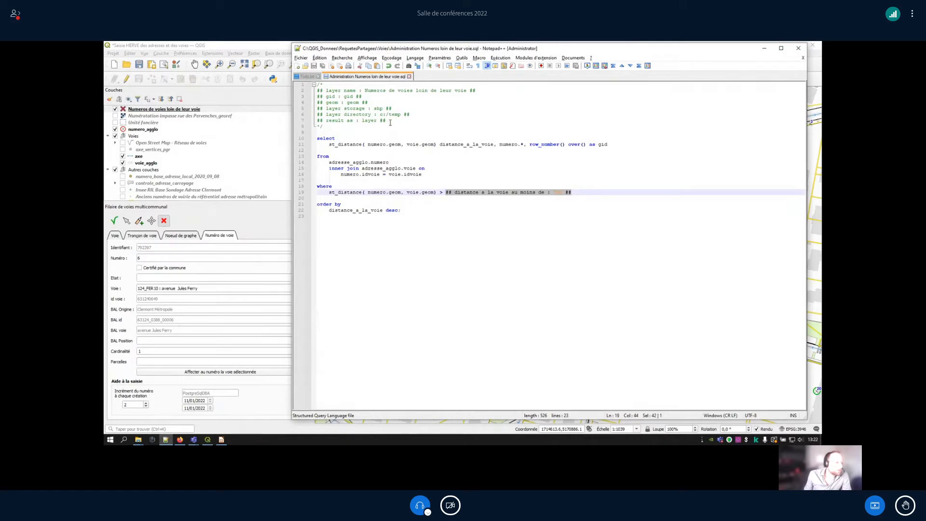
double_click(378, 108)
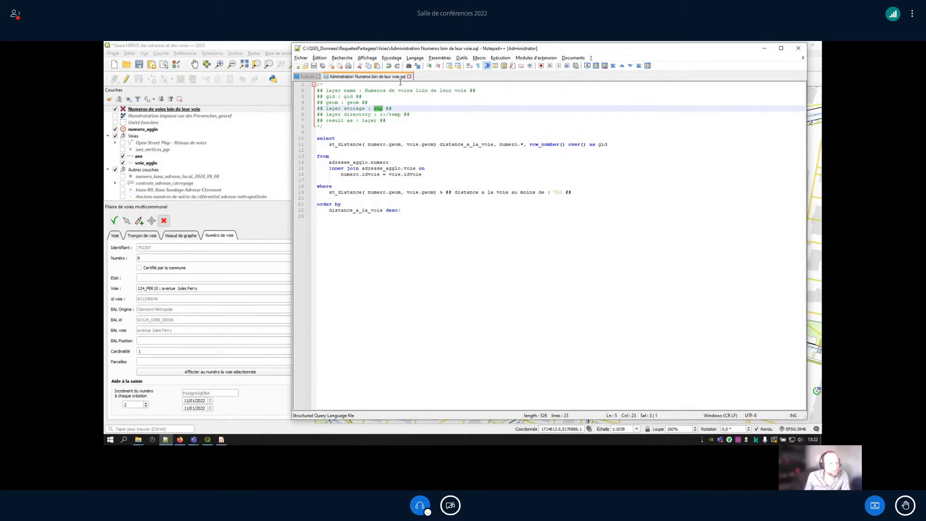
- Minimize Notepad++ and zoom in and out on the aerial imagery where the point was deleted
click(764, 50)
scroll(432, 243, up, 2)
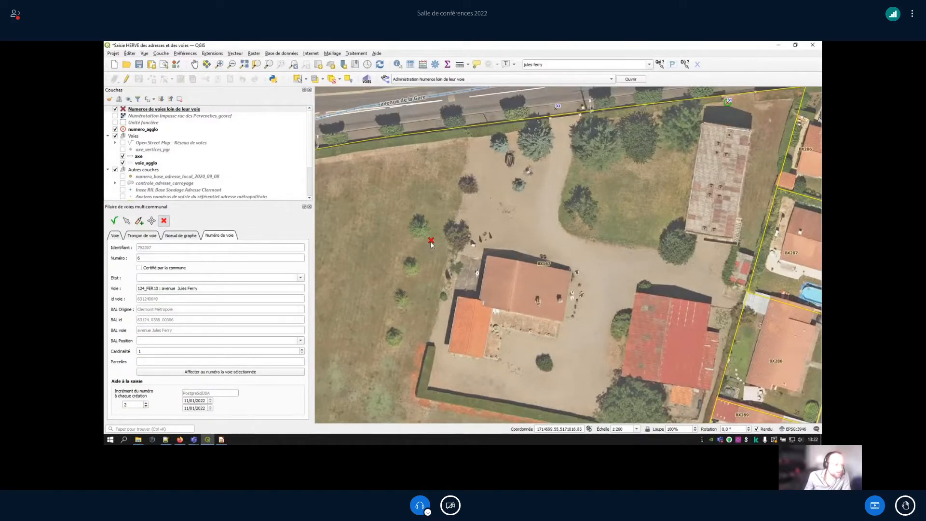
scroll(431, 245, down, 2)
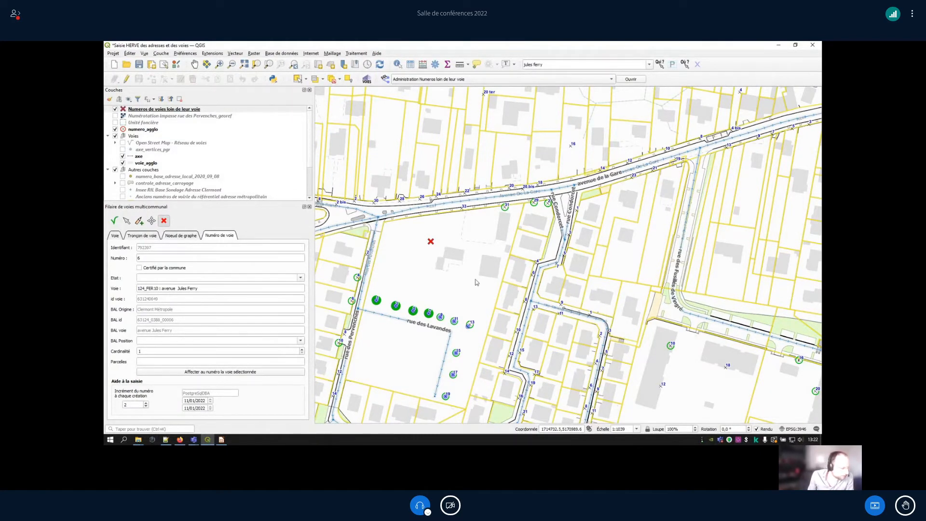
scroll(476, 281, down, 1)
mouse_move(181, 441)
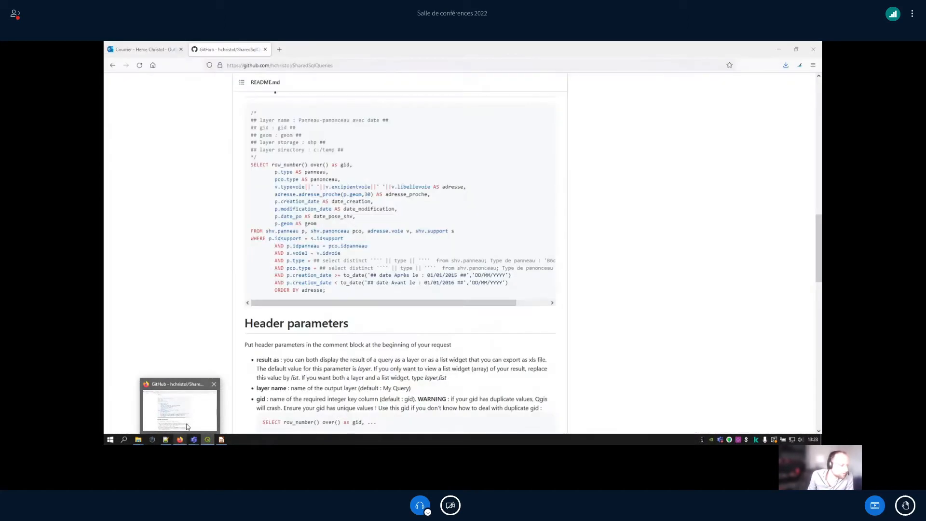
click(188, 426)
scroll(434, 333, up, 3)
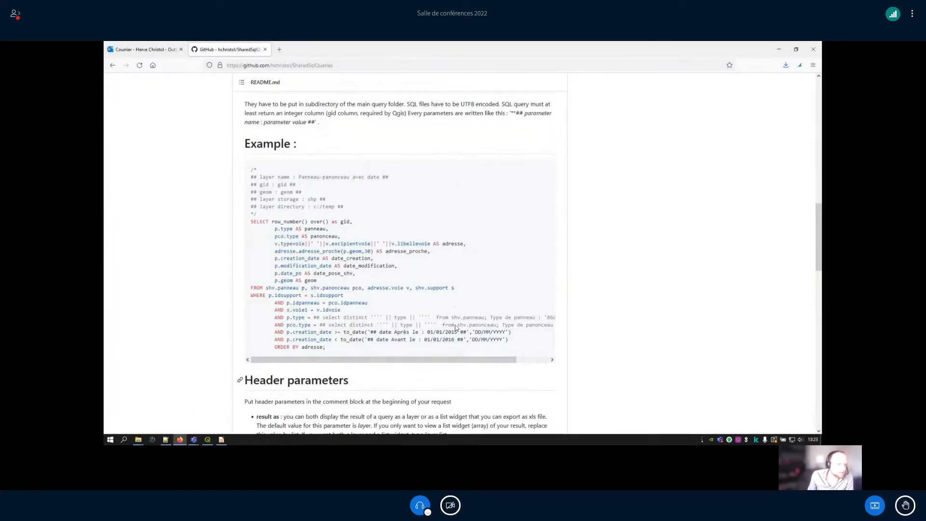
scroll(455, 329, up, 15)
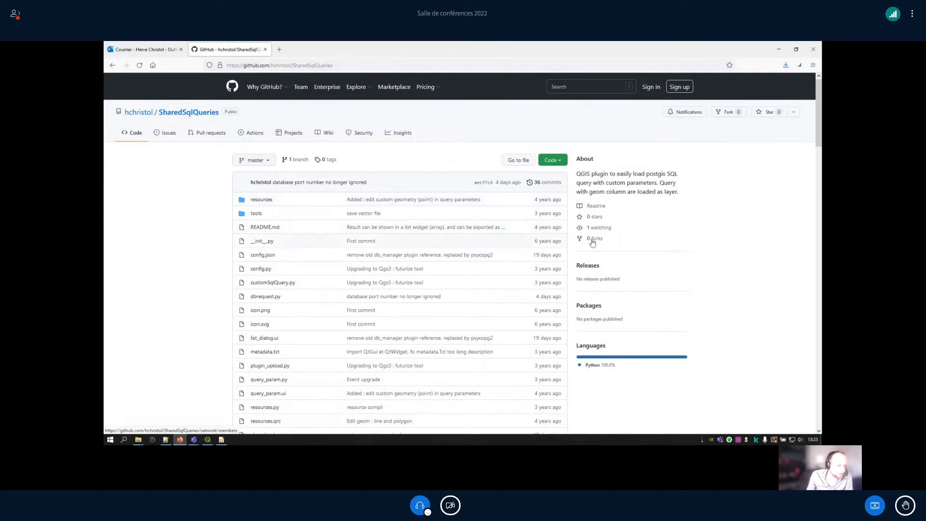
scroll(543, 234, down, 3)
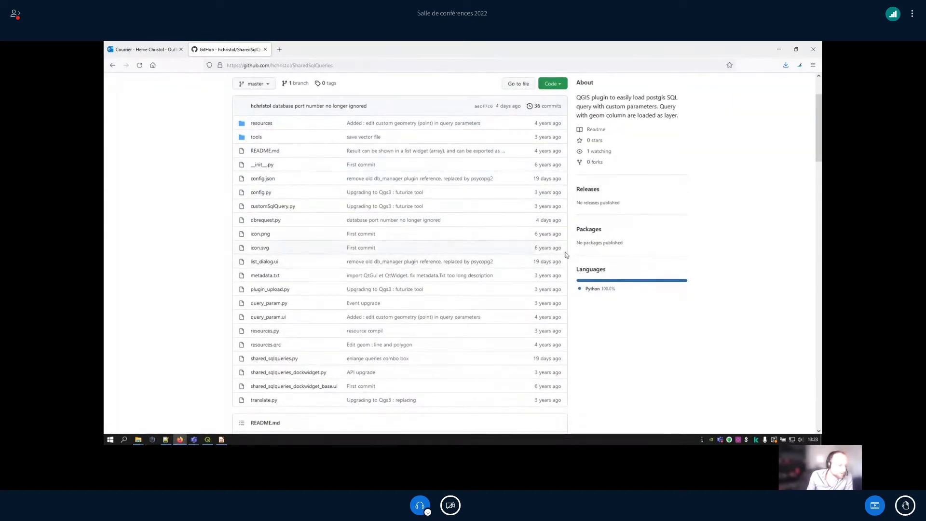
scroll(567, 257, down, 6)
scroll(569, 258, down, 4)
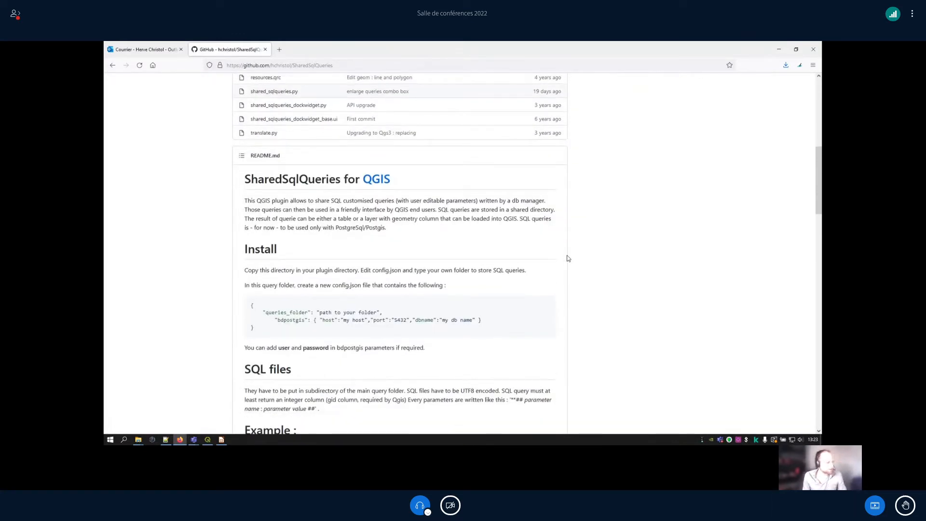
scroll(567, 259, down, 3)
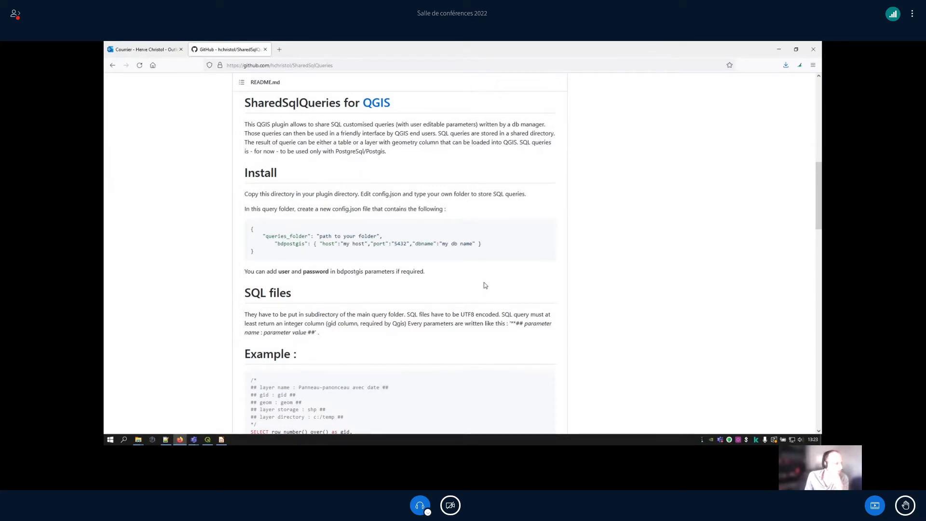
scroll(484, 284, up, 4)
scroll(485, 284, down, 4)
scroll(485, 285, down, 4)
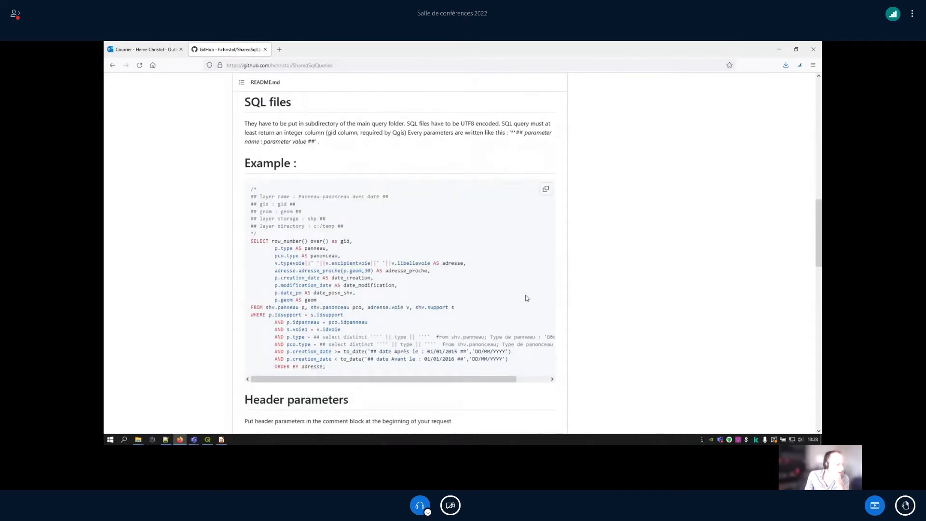
scroll(535, 299, down, 10)
scroll(537, 300, down, 12)
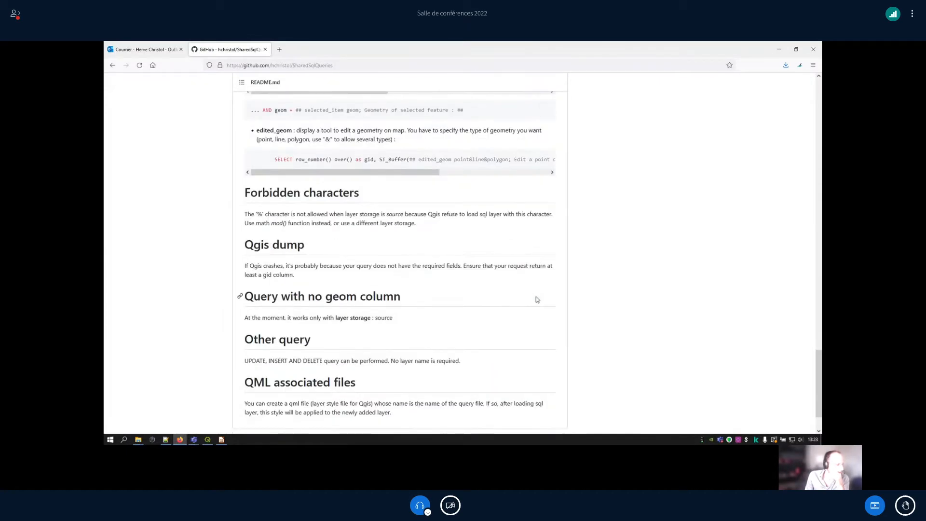
scroll(535, 300, up, 12)
scroll(529, 303, up, 10)
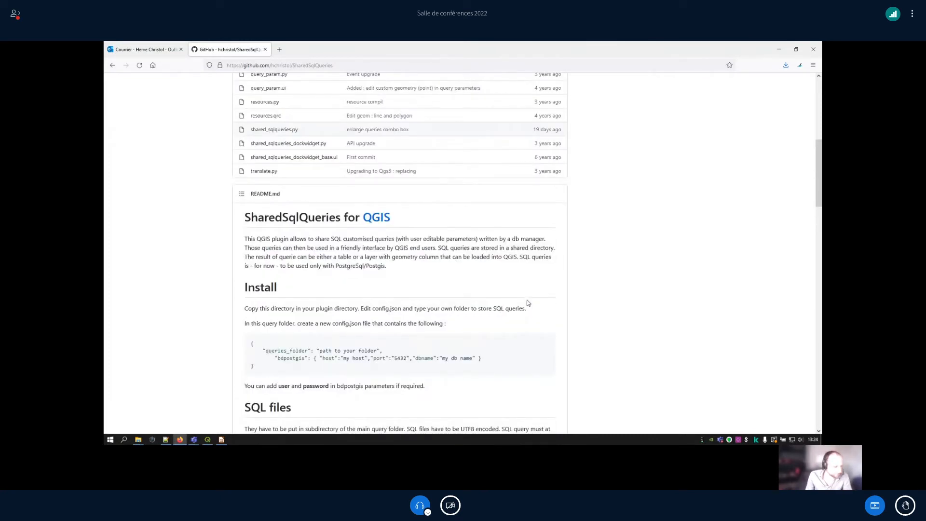
click(221, 439)
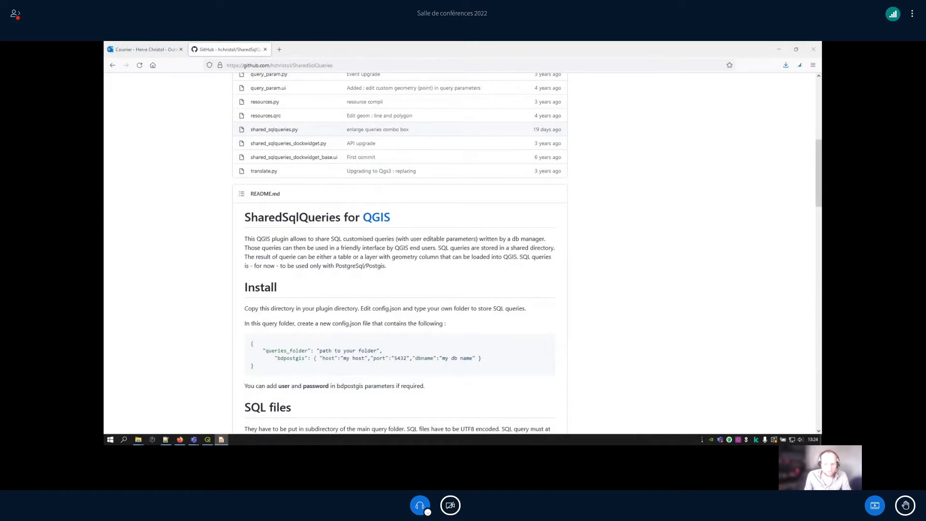